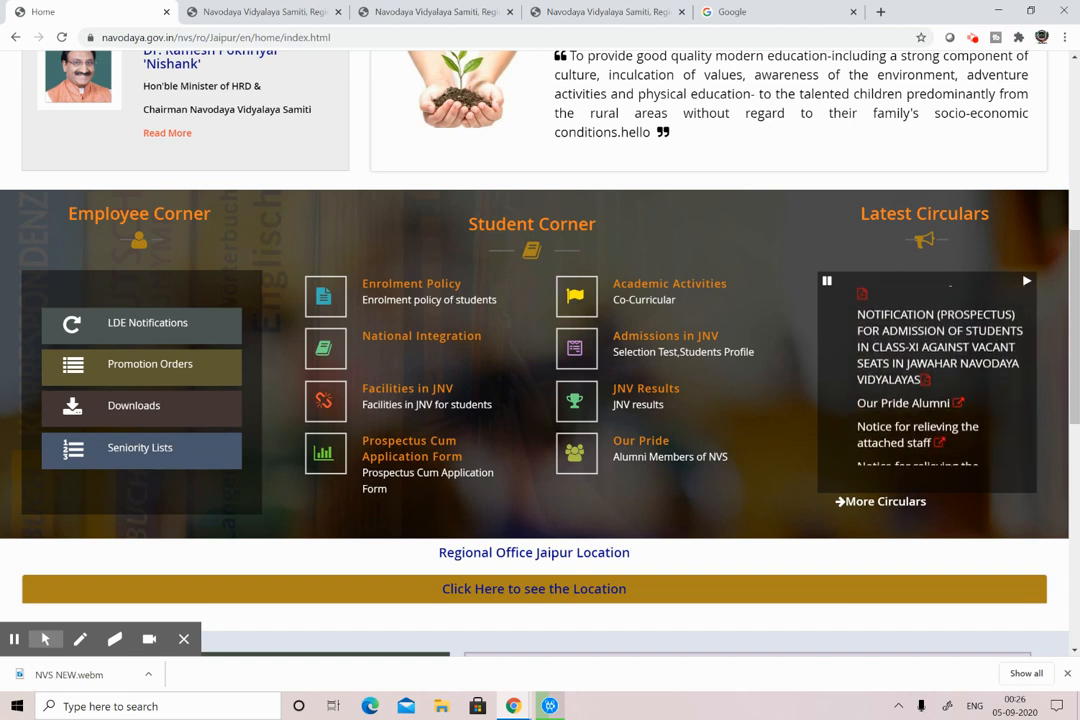
Step: Switch to the contract teacher engagement page and underline its Hindi heading and the virtual interview notice with the pen
key("ctrl+Tab")
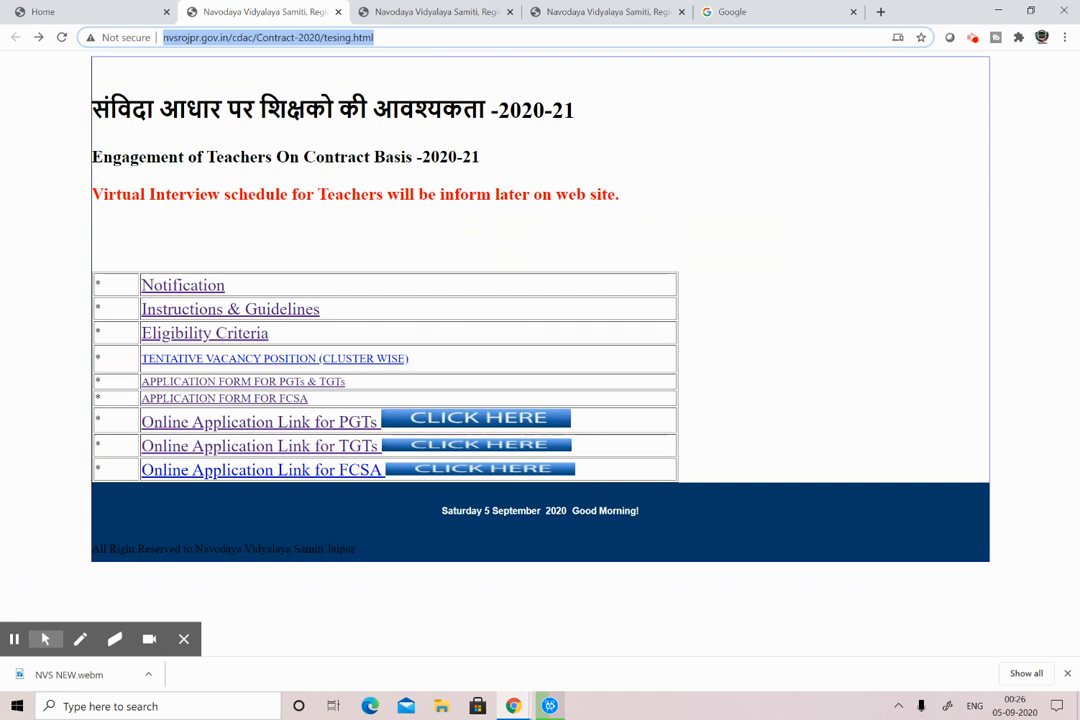
left_click(855, 395)
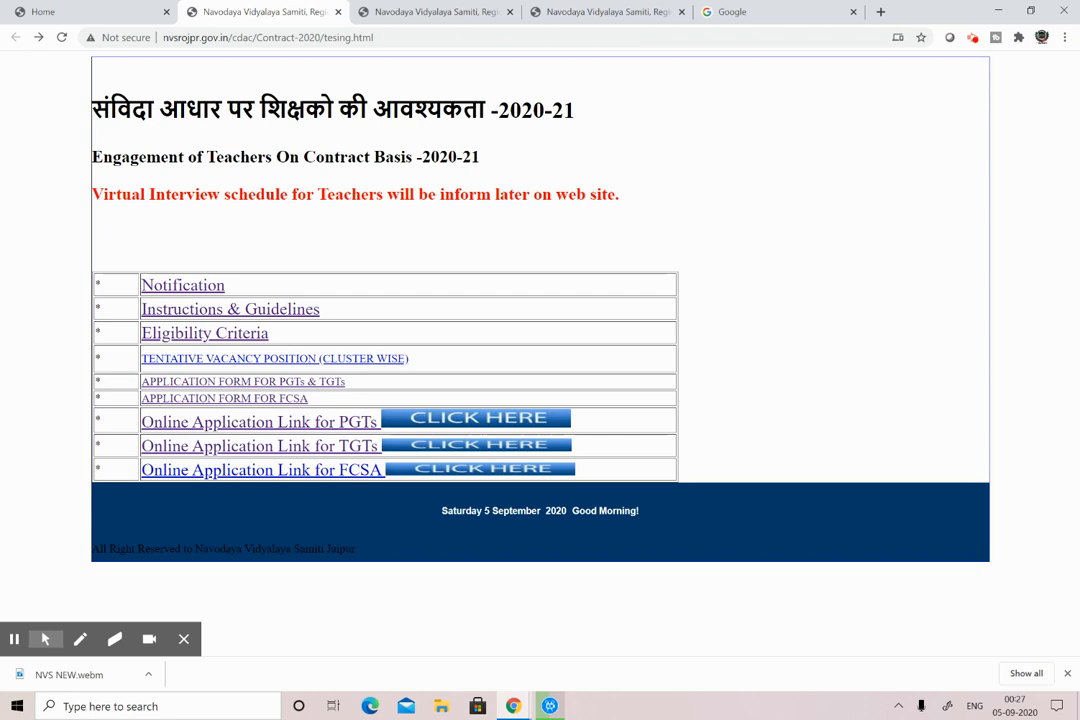
left_click(80, 639)
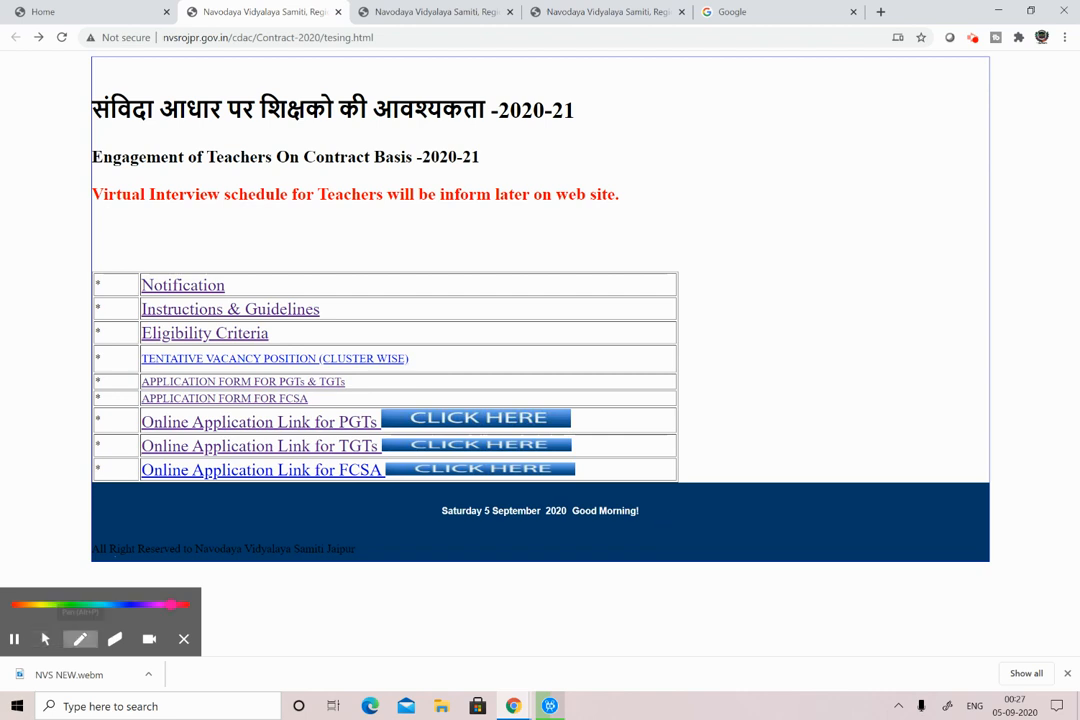
left_click_drag(351, 141, 605, 130)
left_click_drag(188, 230, 440, 195)
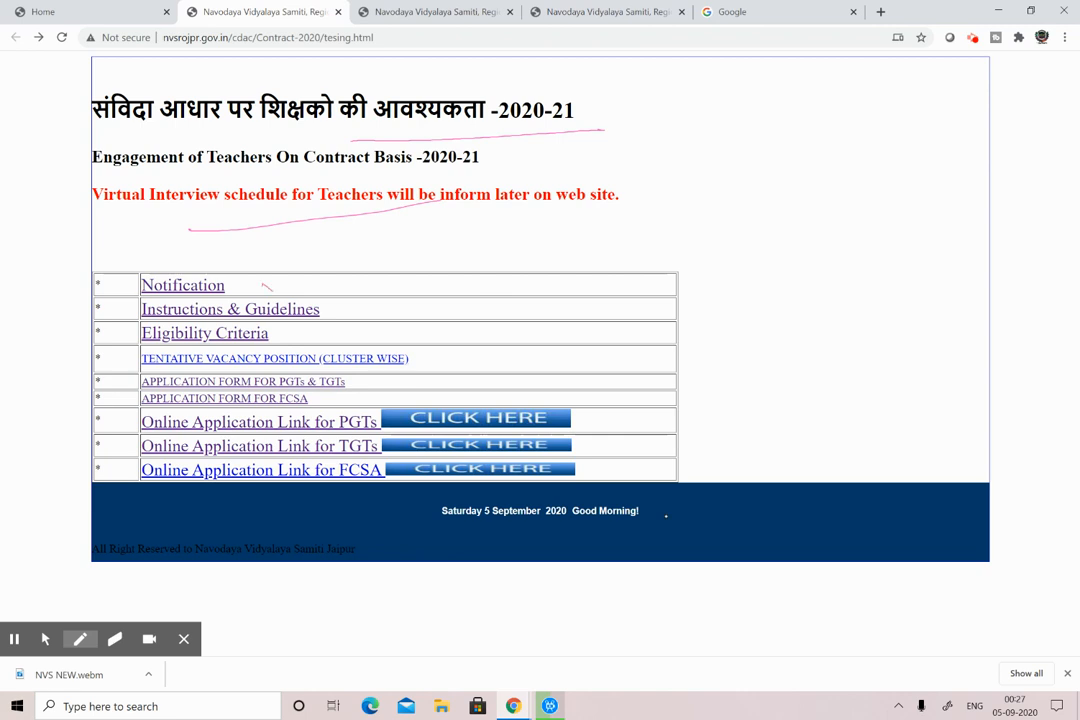
Step: Draw check marks beside the Notification, Instructions & Guidelines, Eligibility Criteria, application form and online application link rows
left_click_drag(262, 289, 336, 264)
left_click_drag(353, 311, 400, 297)
left_click_drag(327, 337, 379, 320)
left_click_drag(387, 381, 416, 366)
left_click_drag(354, 397, 379, 388)
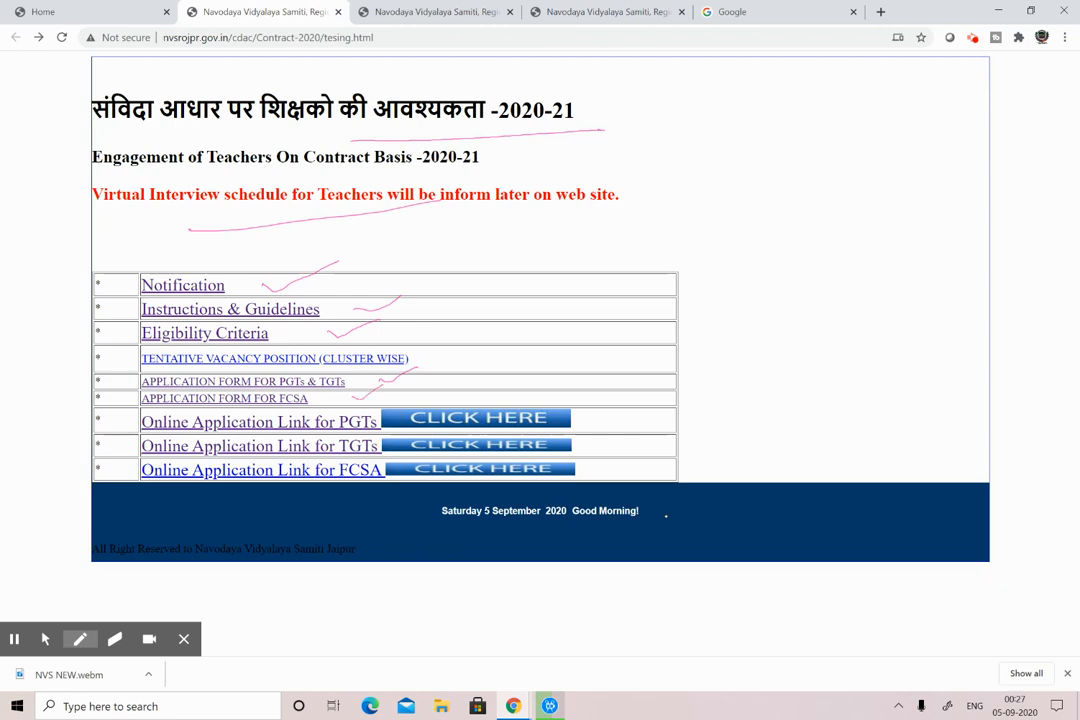
mouse_move(118, 417)
left_mouse_down()
mouse_move(138, 413)
mouse_move(139, 437)
left_mouse_up()
left_click_drag(117, 469, 139, 461)
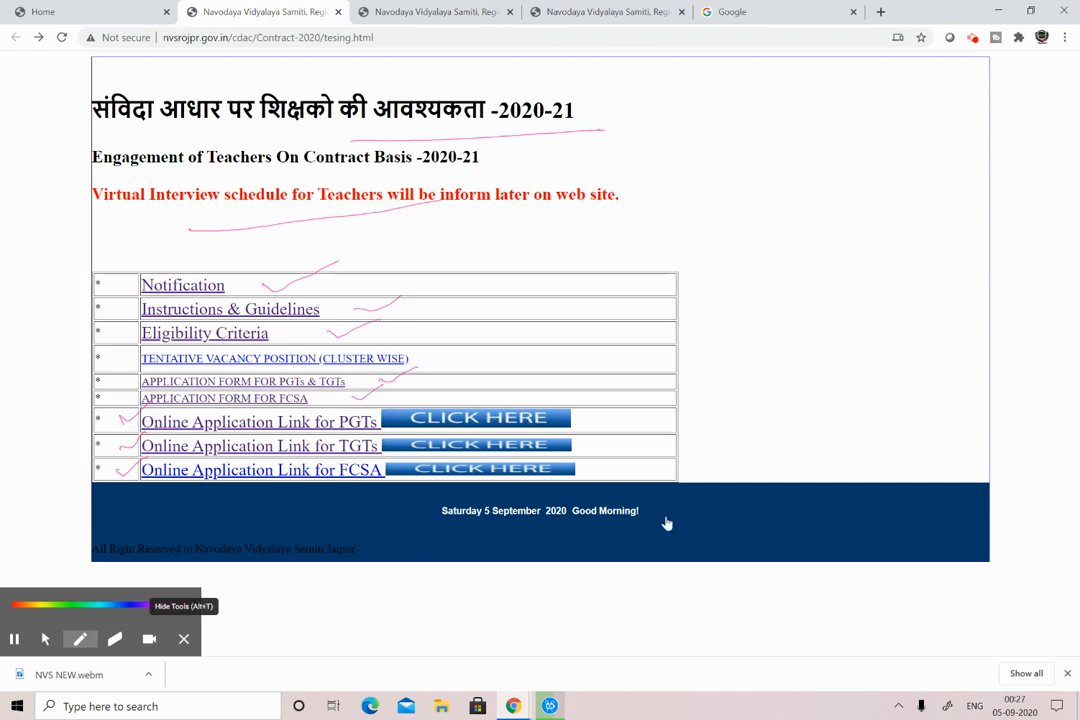
Step: Open the online application form for PGTs and review its introductory instructions
key("alt+m")
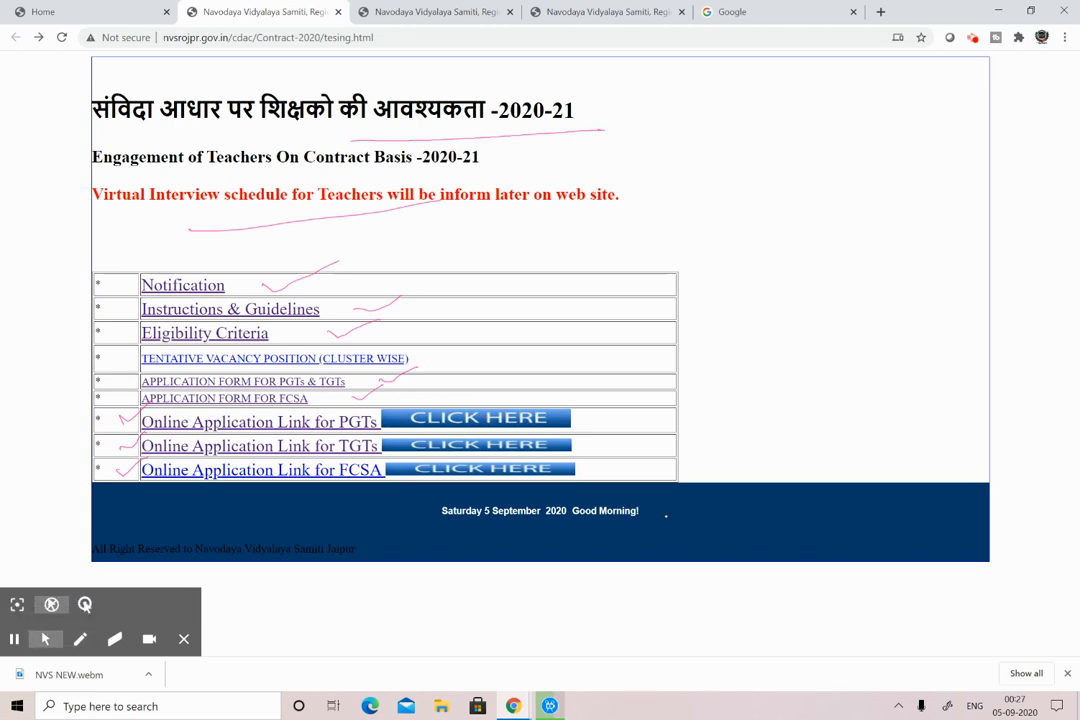
key("F5")
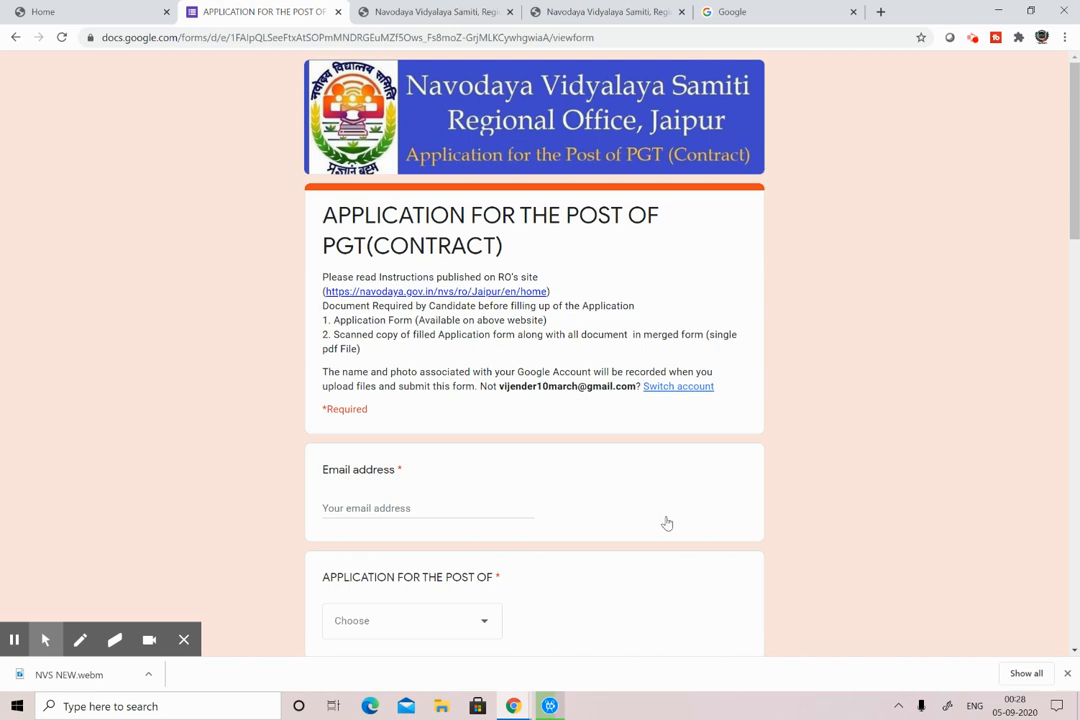
key("alt+p")
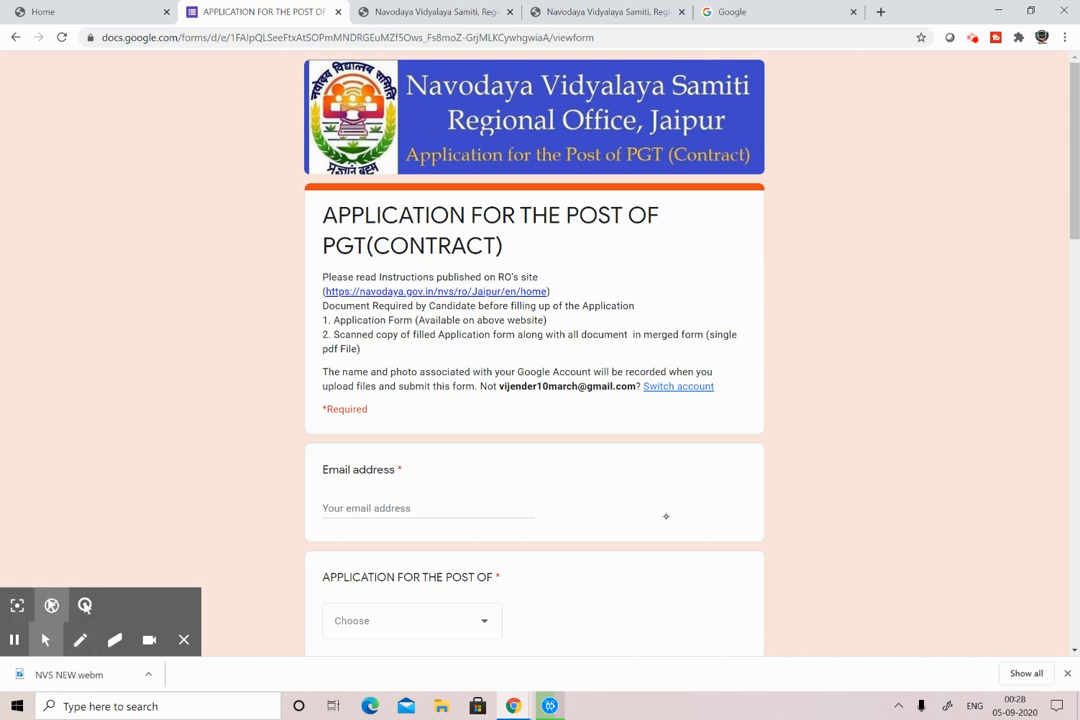
key("alt+p")
scroll(534, 400, "down", 1)
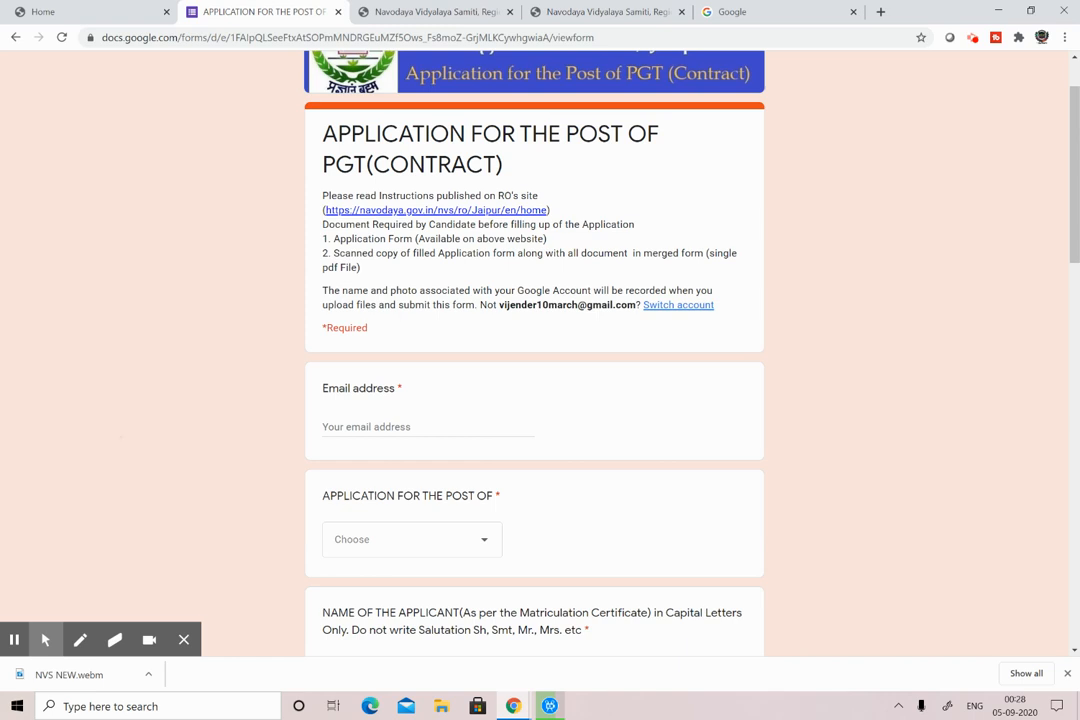
scroll(665, 515, "down", 1)
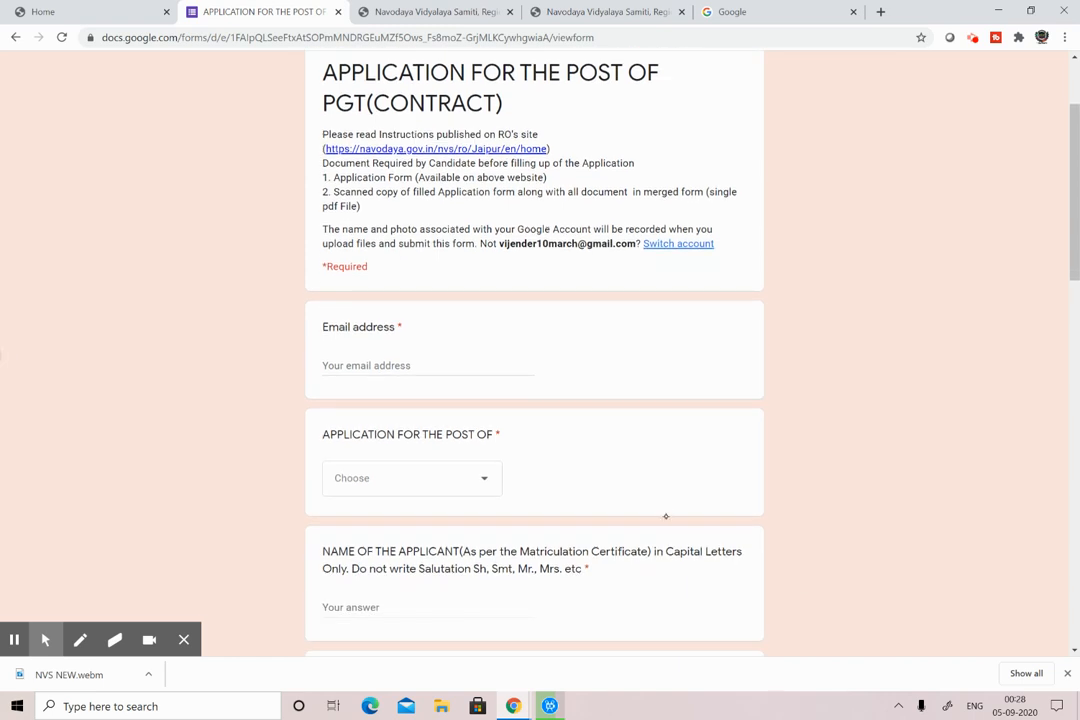
Step: Circle the email address field with the pen and draw a stroke beside the post question
key("alt+p")
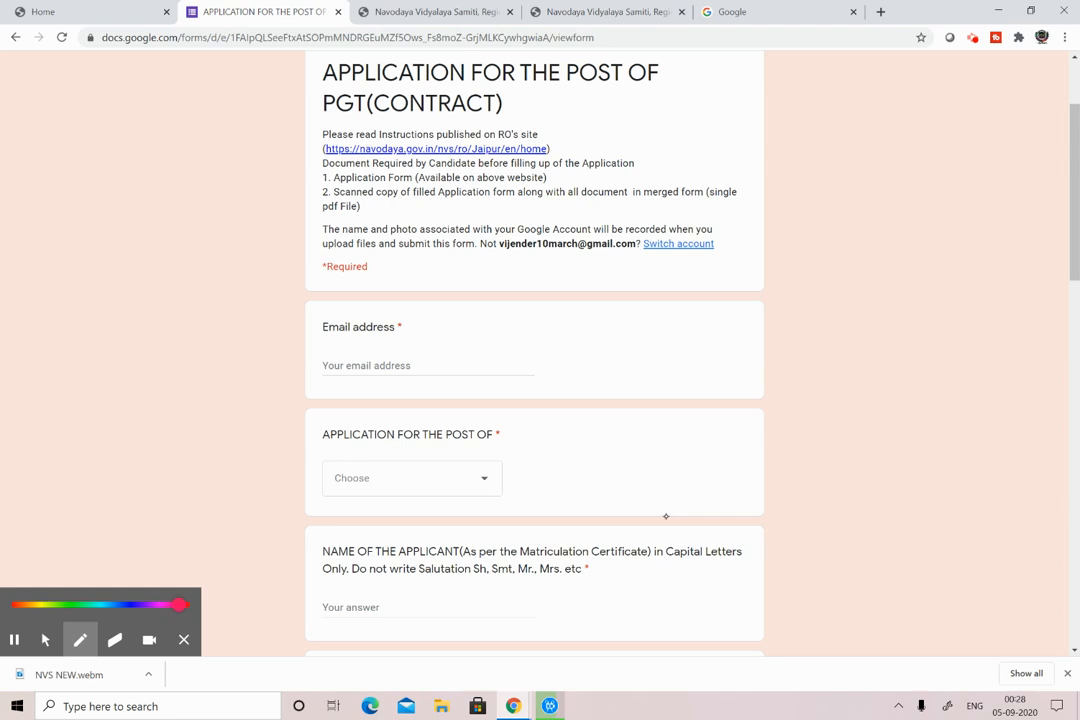
mouse_move(361, 367)
left_mouse_down()
mouse_move(473, 357)
mouse_move(420, 353)
mouse_move(327, 372)
mouse_move(485, 369)
mouse_move(464, 347)
mouse_move(353, 350)
mouse_move(350, 385)
mouse_move(470, 393)
mouse_move(505, 353)
left_mouse_up()
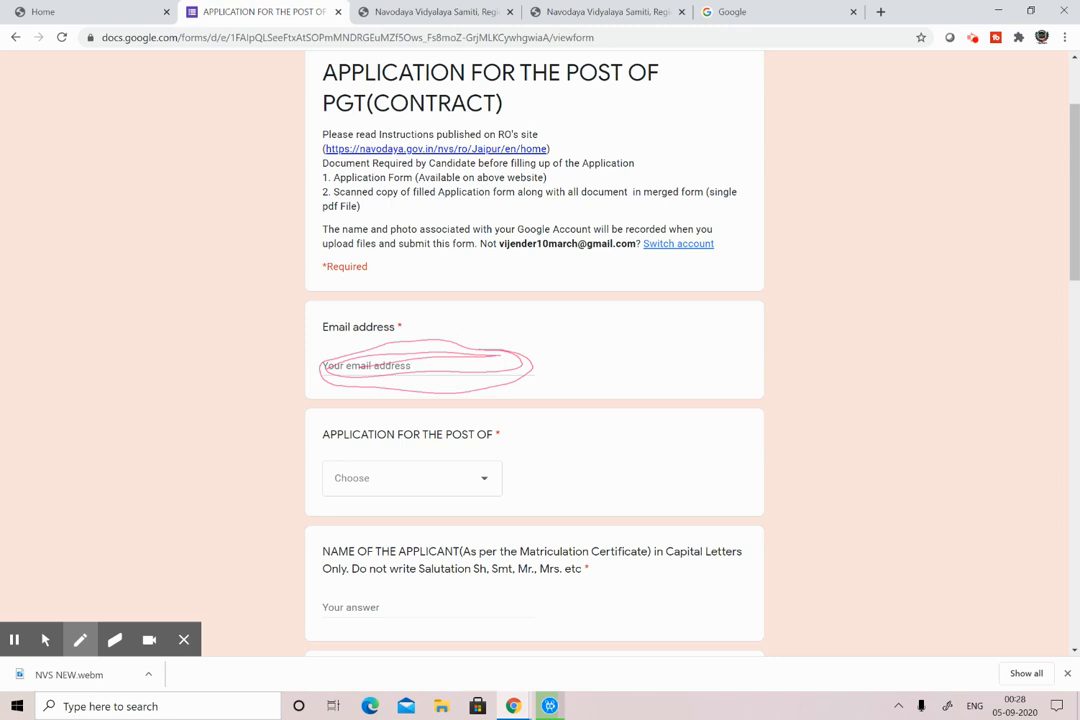
mouse_move(340, 364)
left_mouse_down()
mouse_move(446, 358)
mouse_move(410, 368)
left_mouse_up()
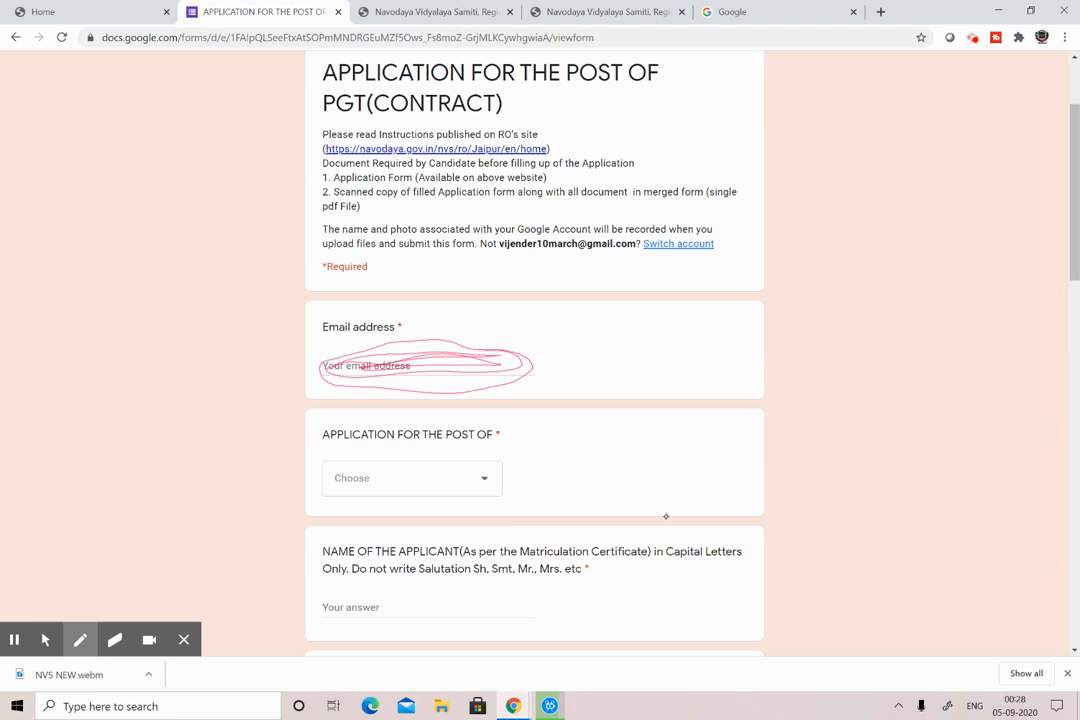
left_click_drag(652, 412, 628, 502)
key("alt+m")
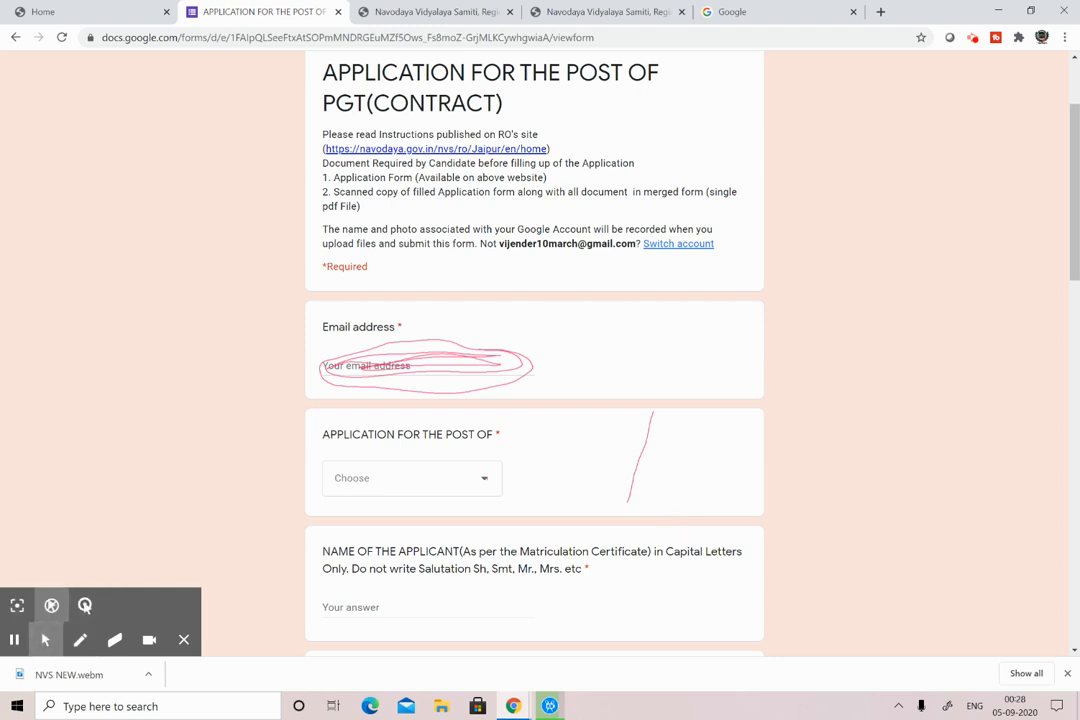
Step: View the available PGT posts in the application post question and close the list without choosing one
scroll(665, 516, "down", 2)
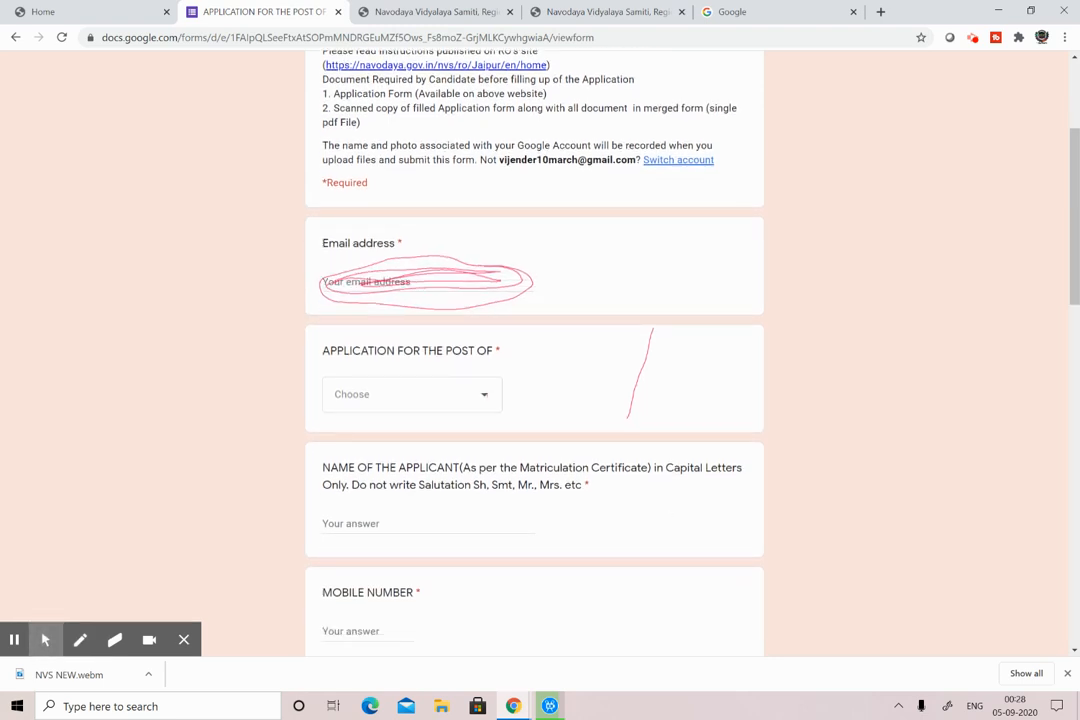
left_click(485, 394)
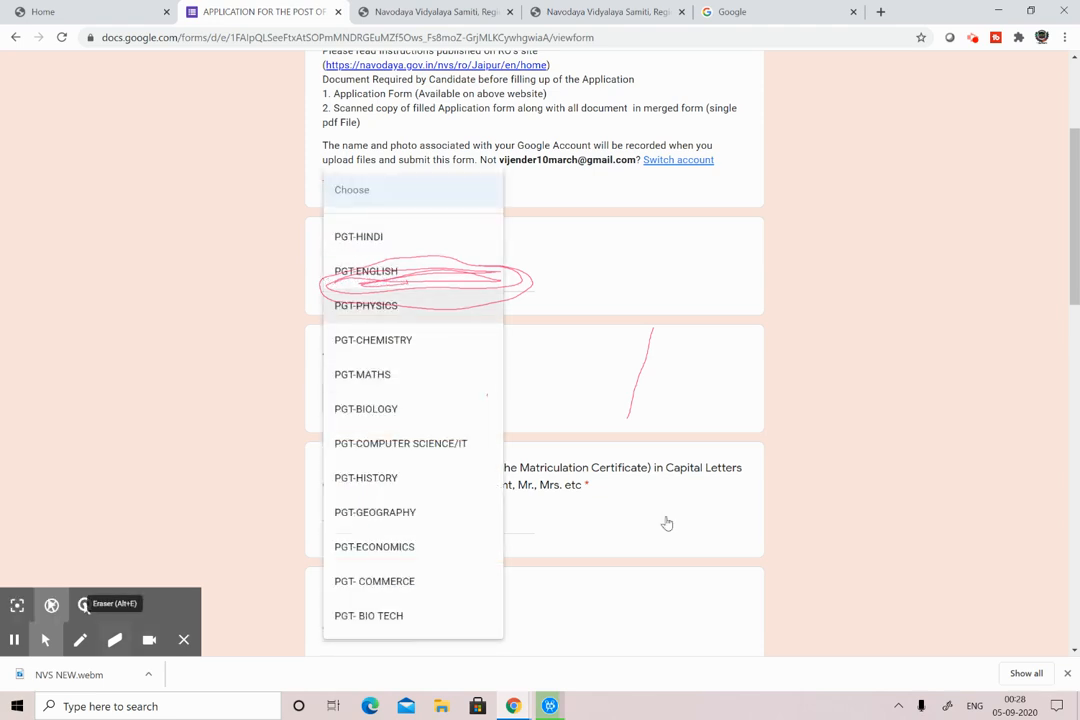
left_click(667, 516)
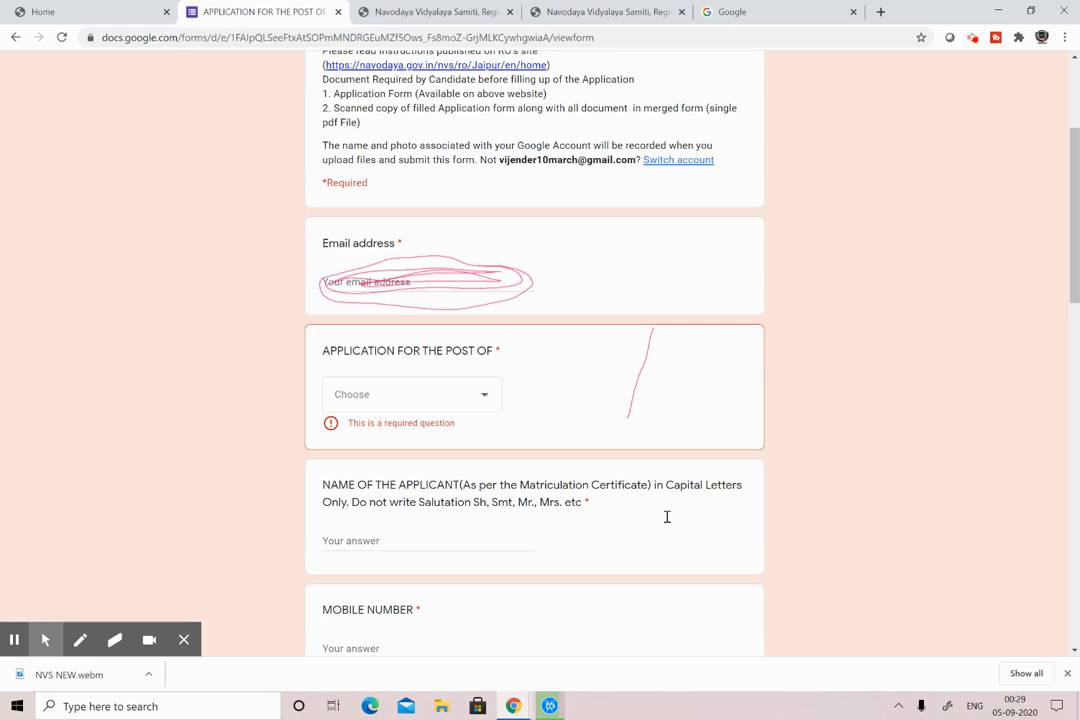
Step: Erase the pen marks over the email address field and beside the post question
left_click(115, 639)
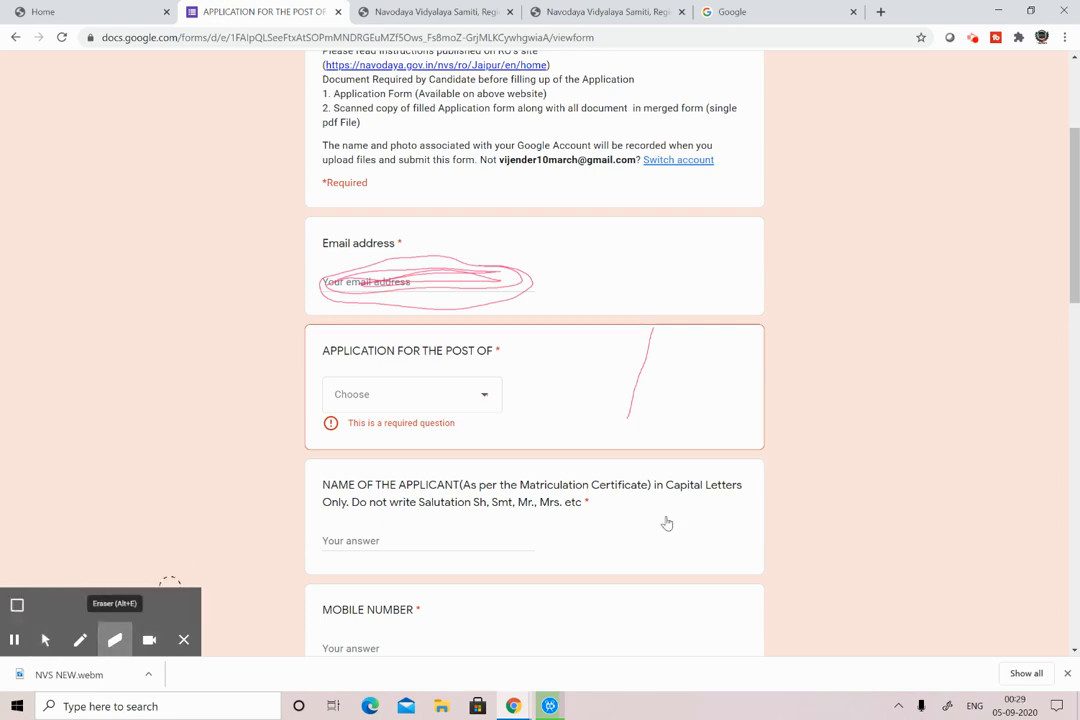
mouse_move(439, 294)
left_mouse_down()
mouse_move(400, 260)
mouse_move(501, 278)
mouse_move(410, 299)
mouse_move(632, 352)
mouse_move(628, 414)
left_mouse_up()
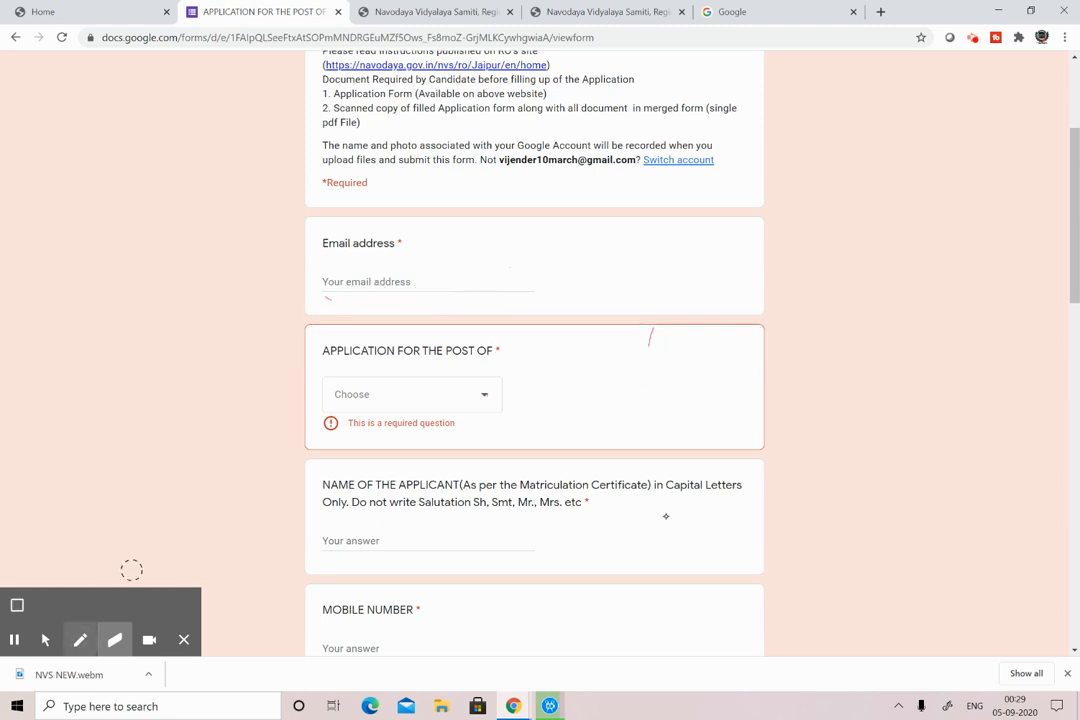
left_click(45, 640)
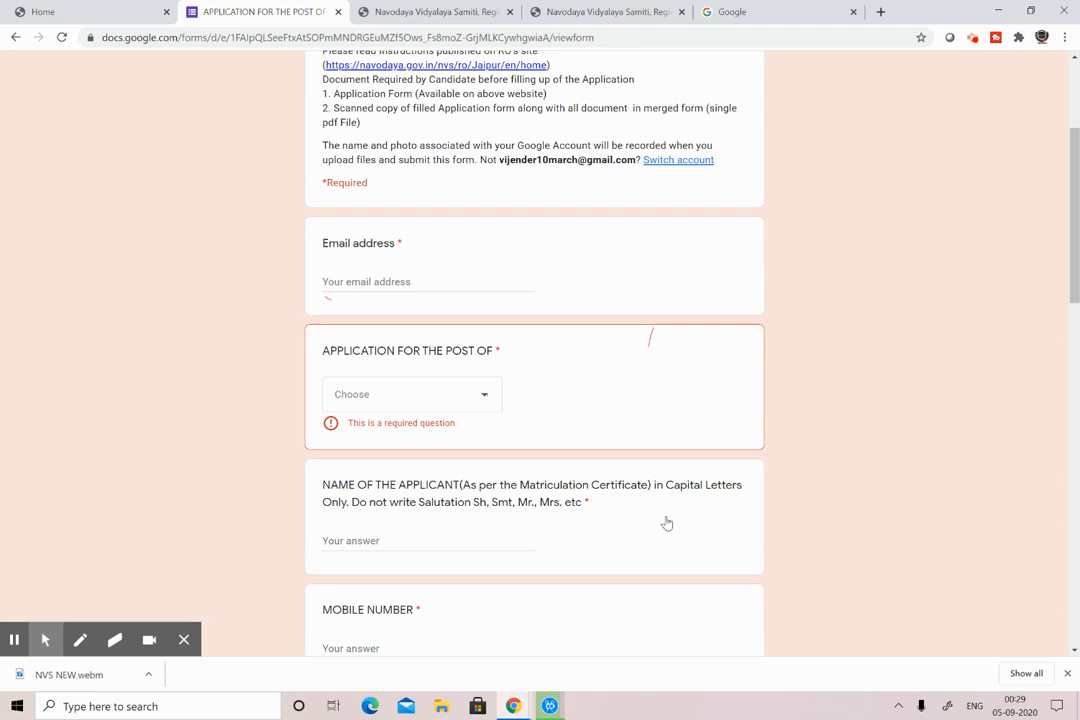
Step: Set the post being applied for to PGT-HINDI
left_click(412, 394)
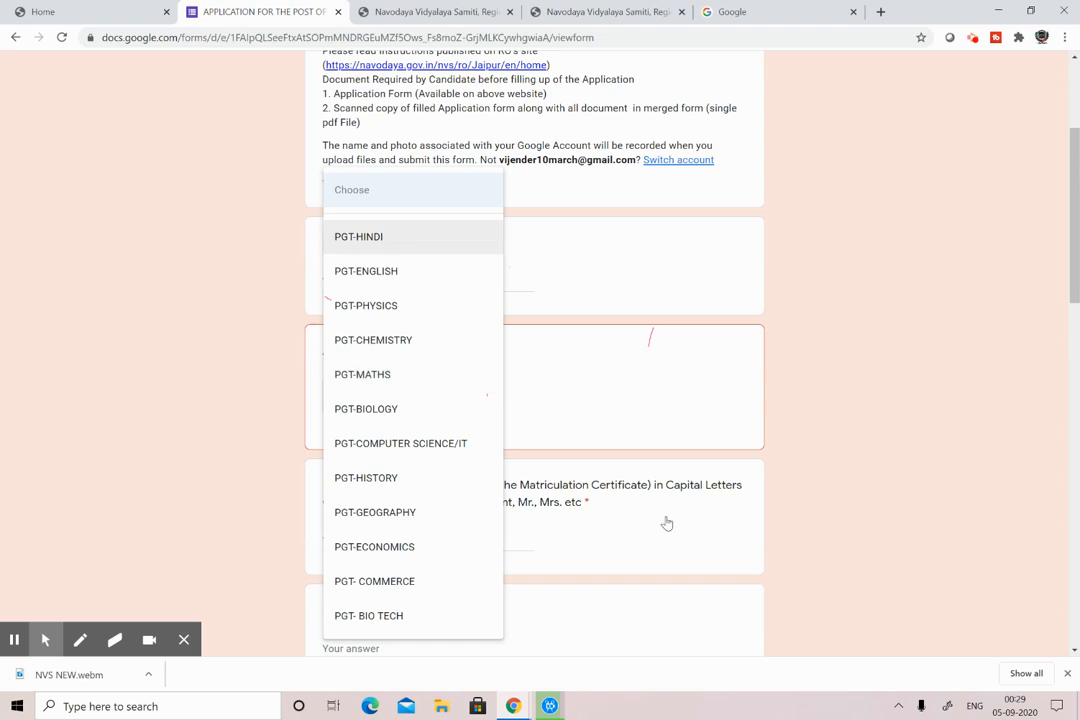
key("Down")
key("Down")
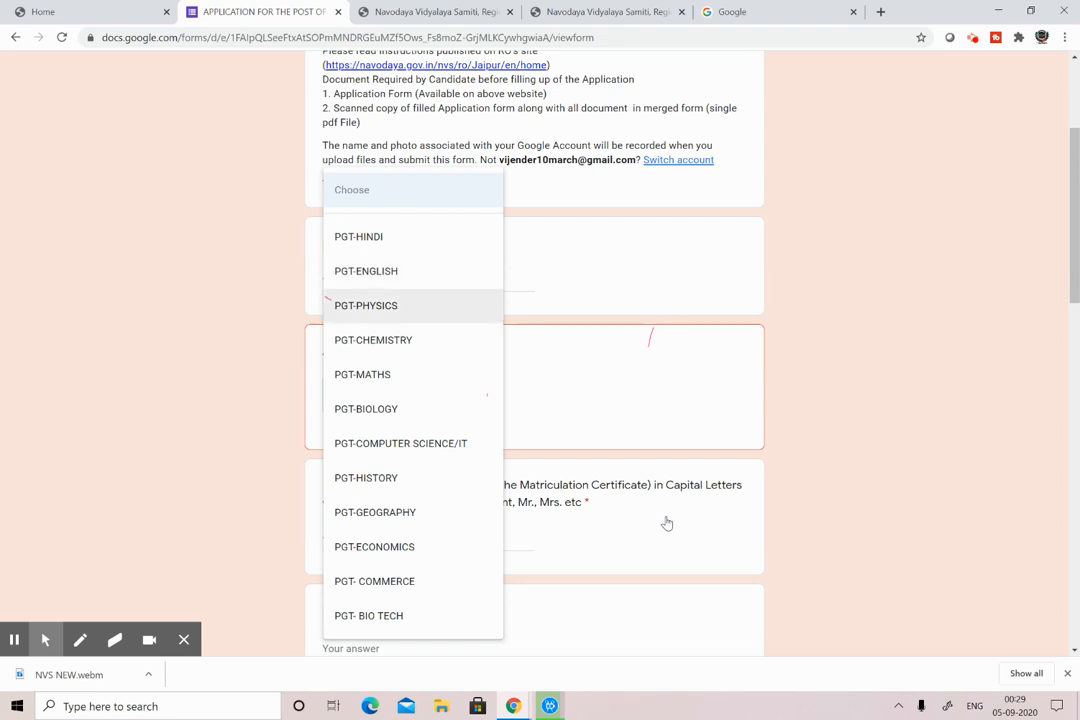
key("Down")
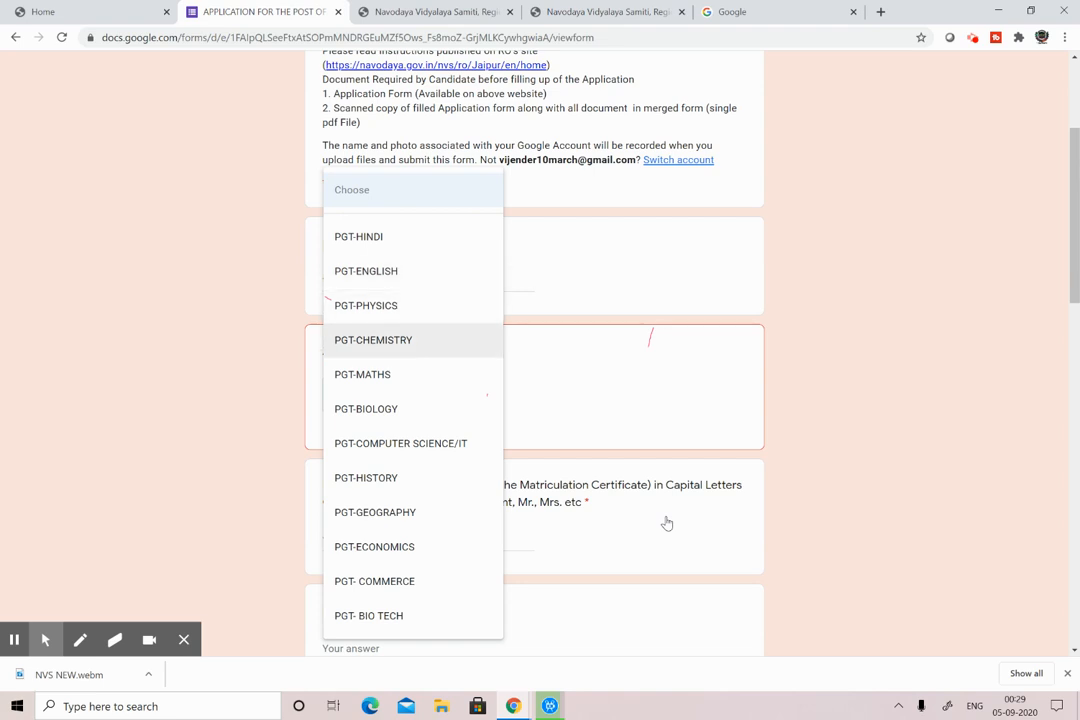
key("Down")
key("Down")
key("Up")
key("Up")
key("Up")
key("Up")
key("Up")
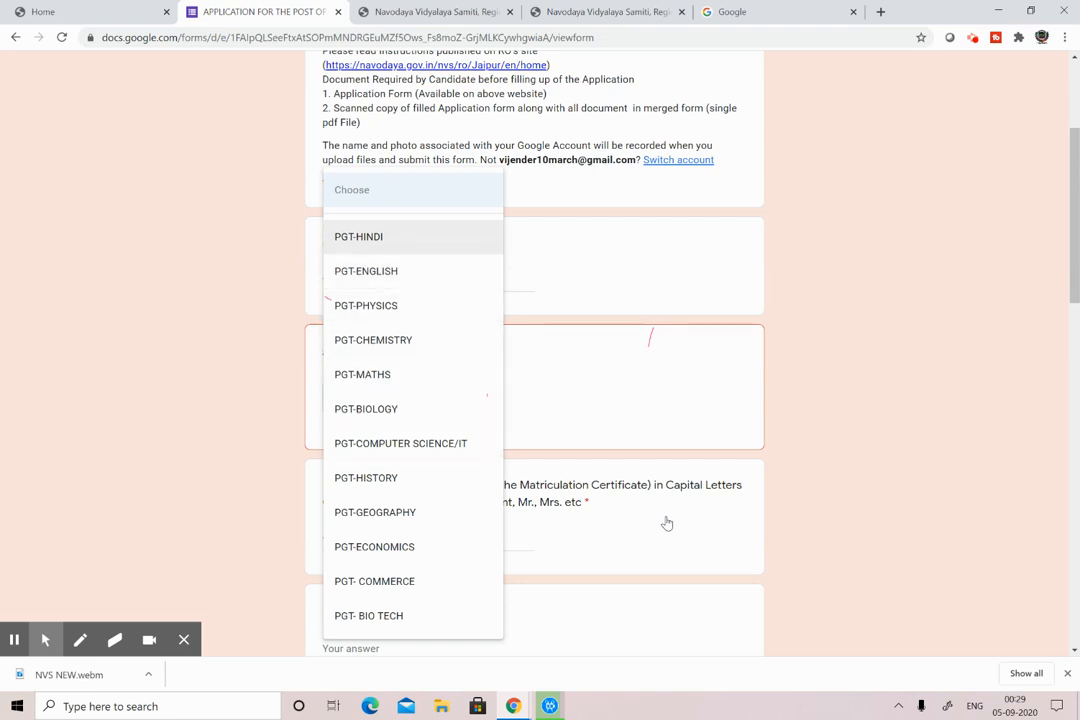
key("Return")
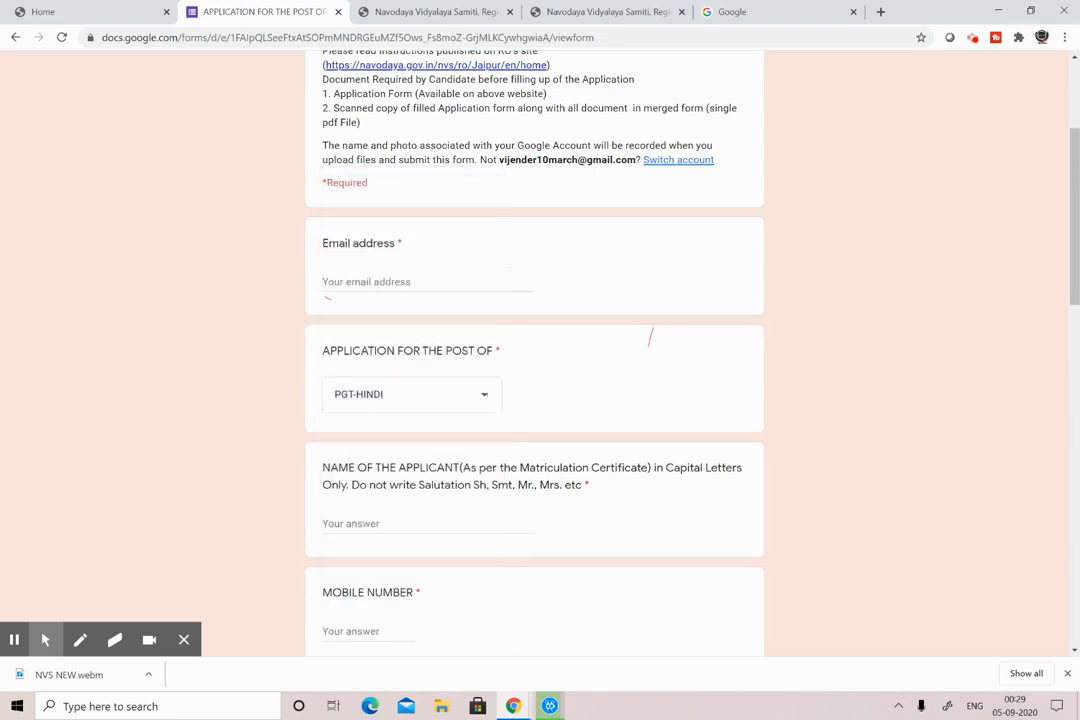
Step: Review the applicant name, mobile number, father's name and date of birth questions, and view the Select Cluster options
scroll(540, 350, "down", 2)
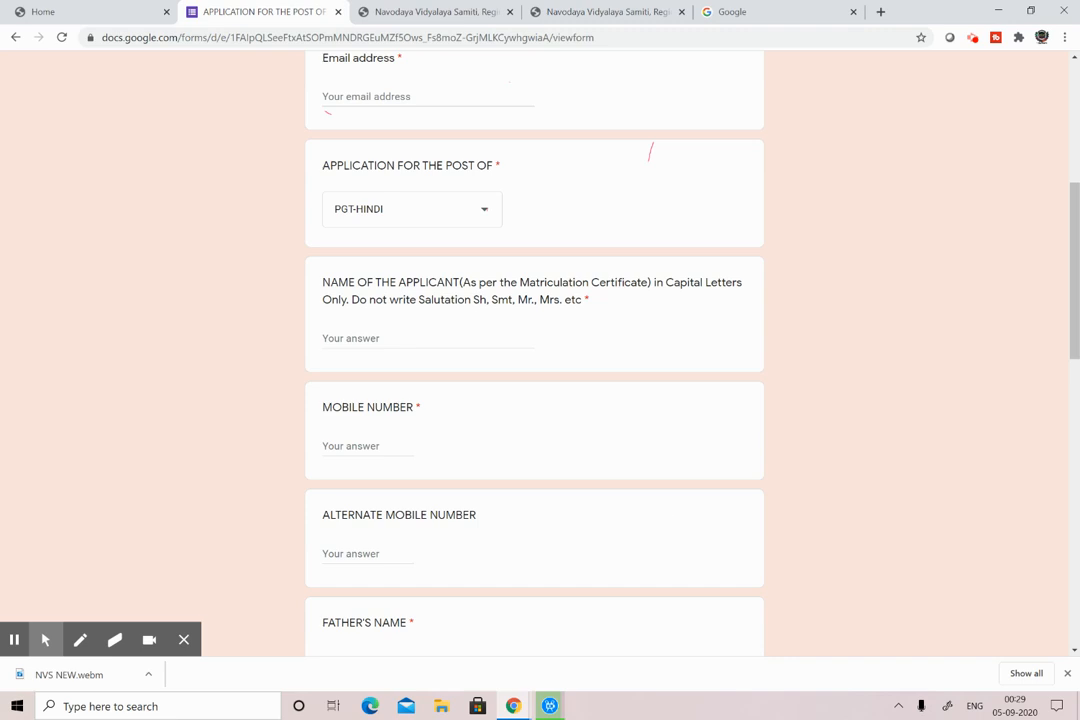
scroll(665, 515, "down", 2)
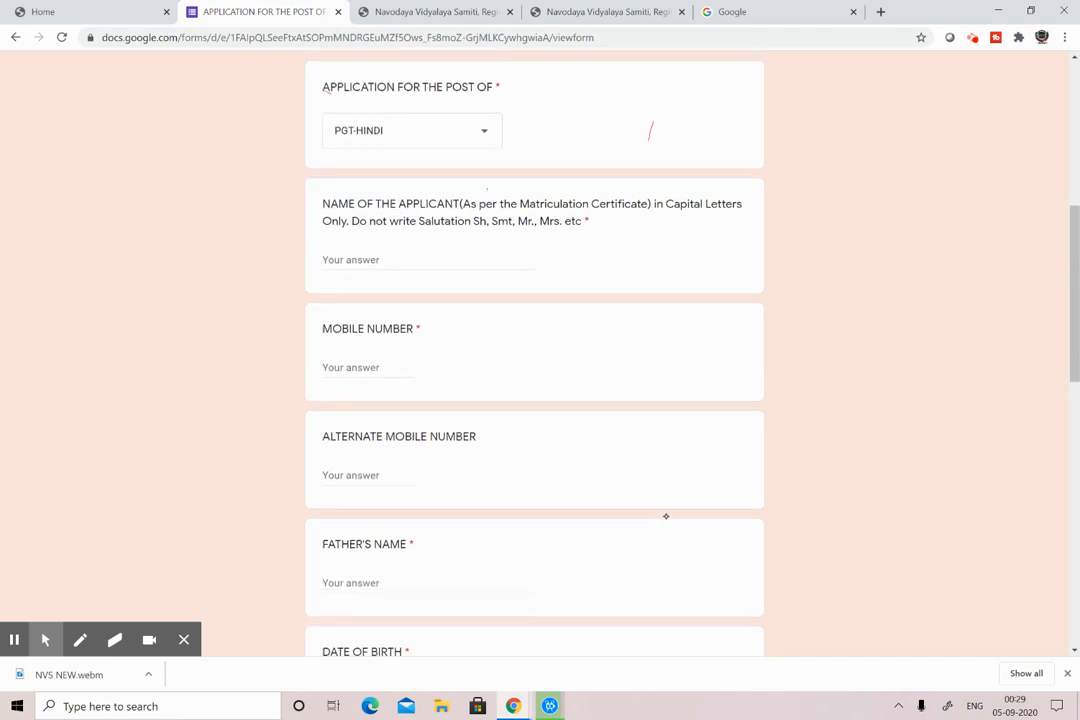
scroll(665, 515, "down", 4)
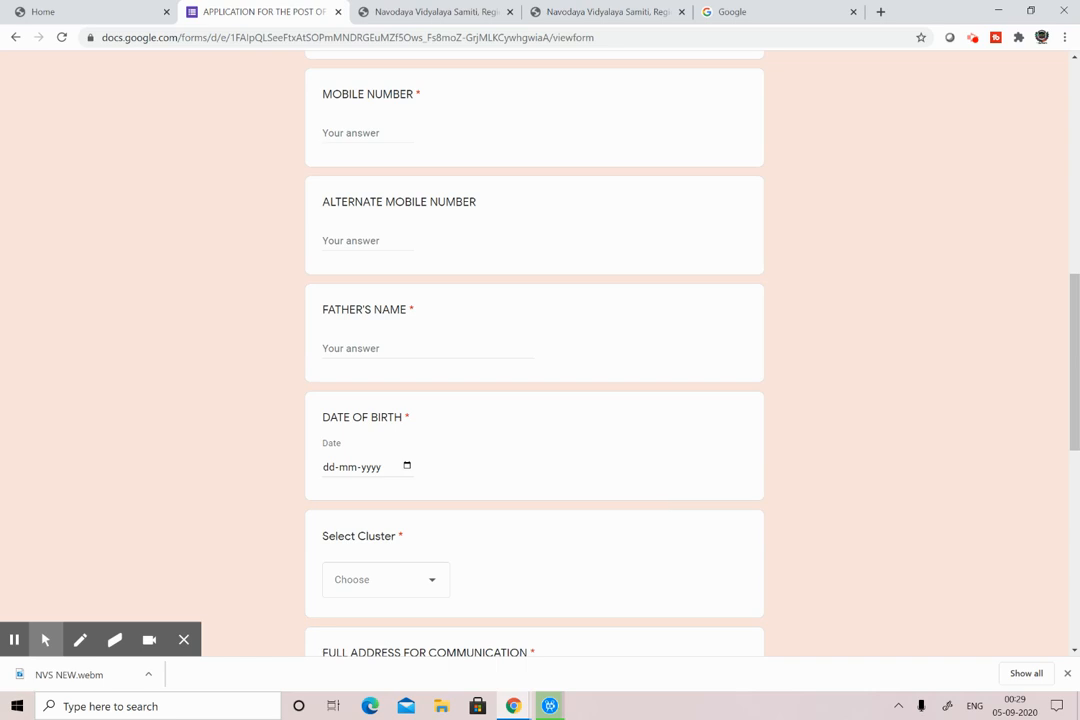
scroll(665, 515, "down", 1)
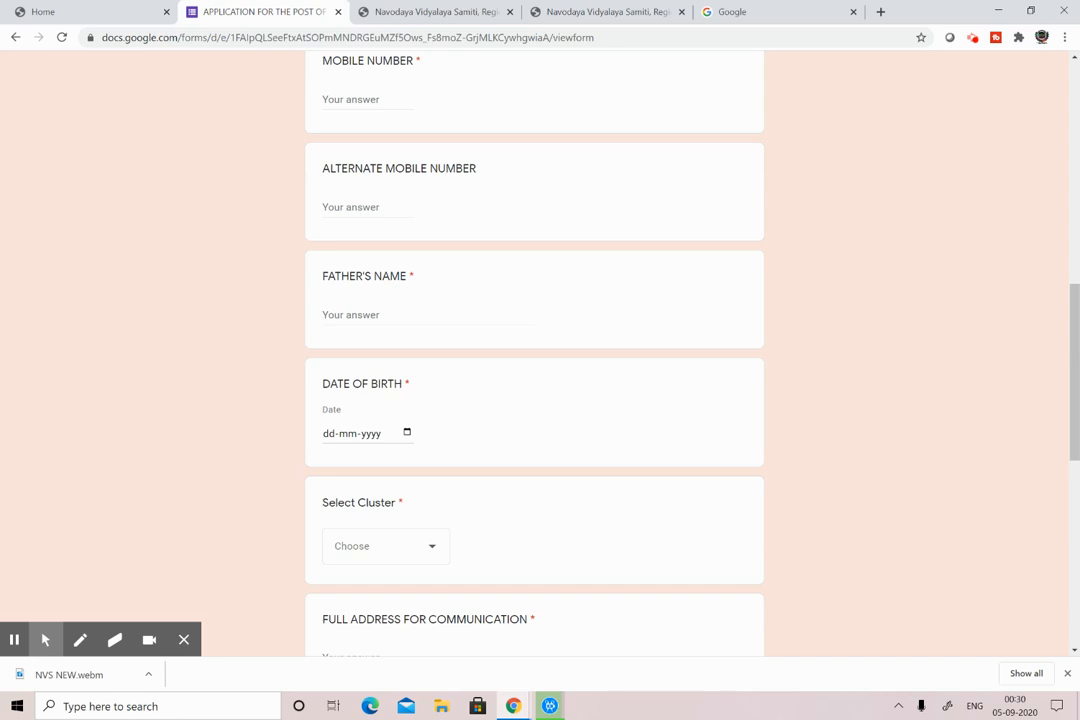
scroll(665, 516, "down", 1)
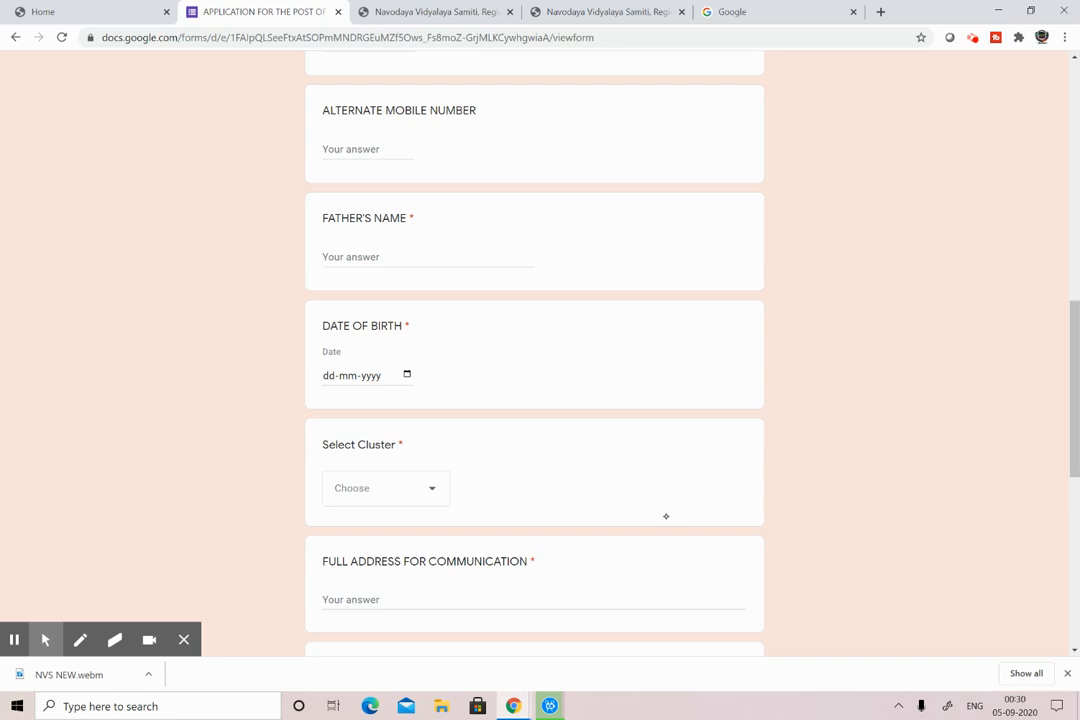
scroll(665, 516, "down", 1)
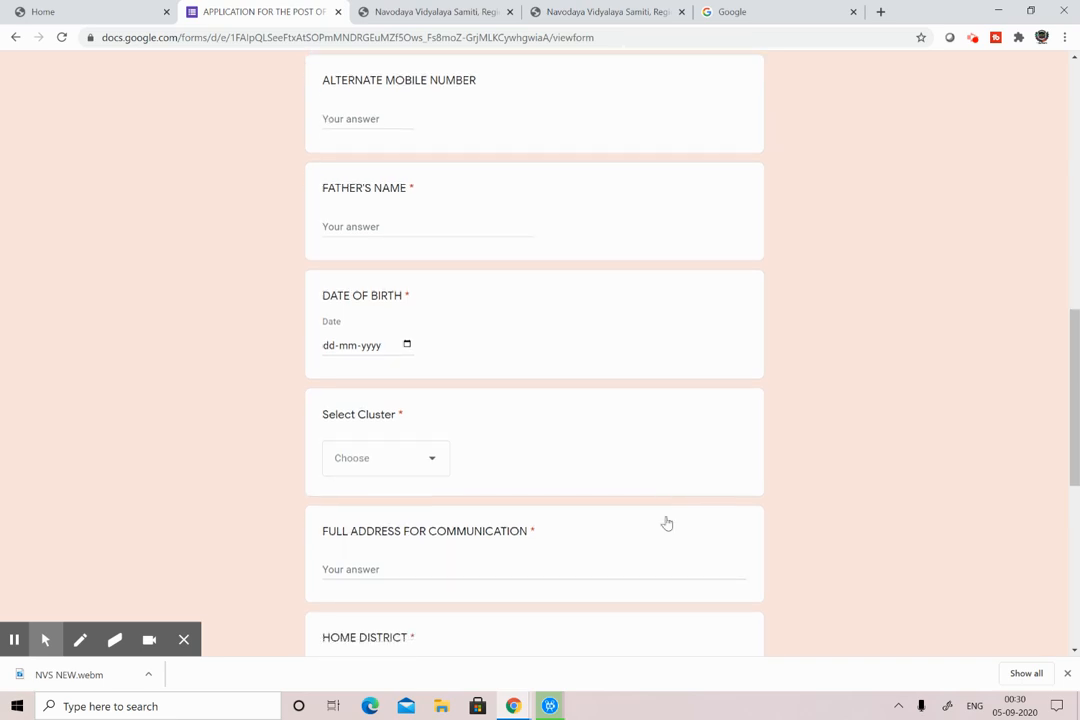
left_click(385, 458)
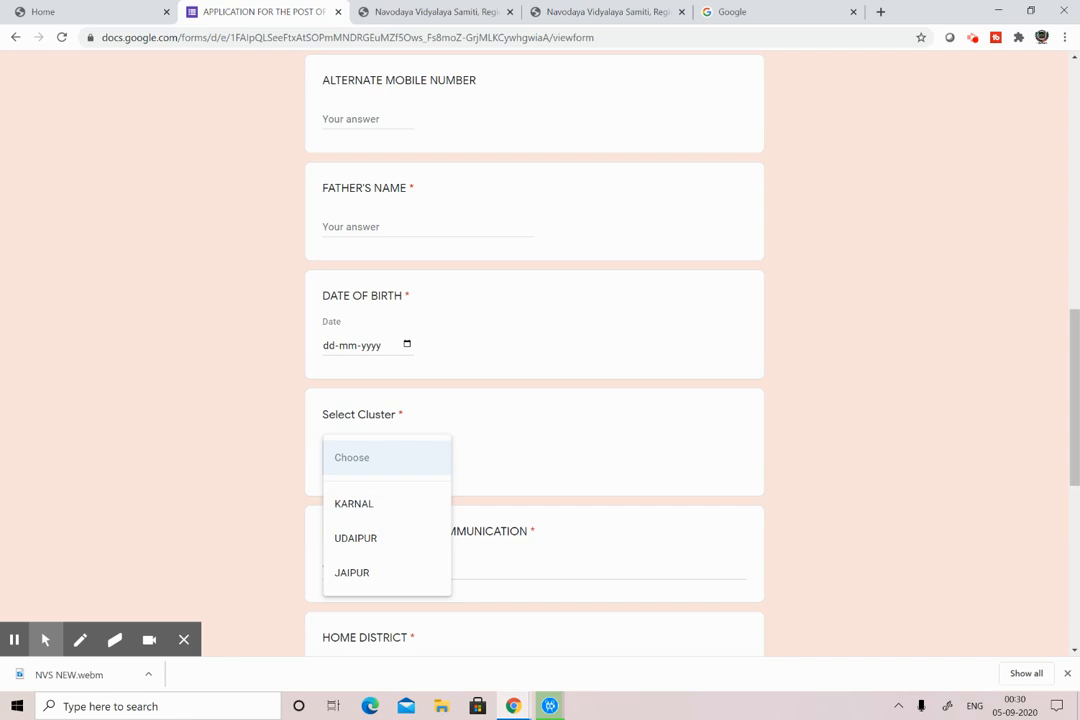
scroll(665, 516, "down", 3)
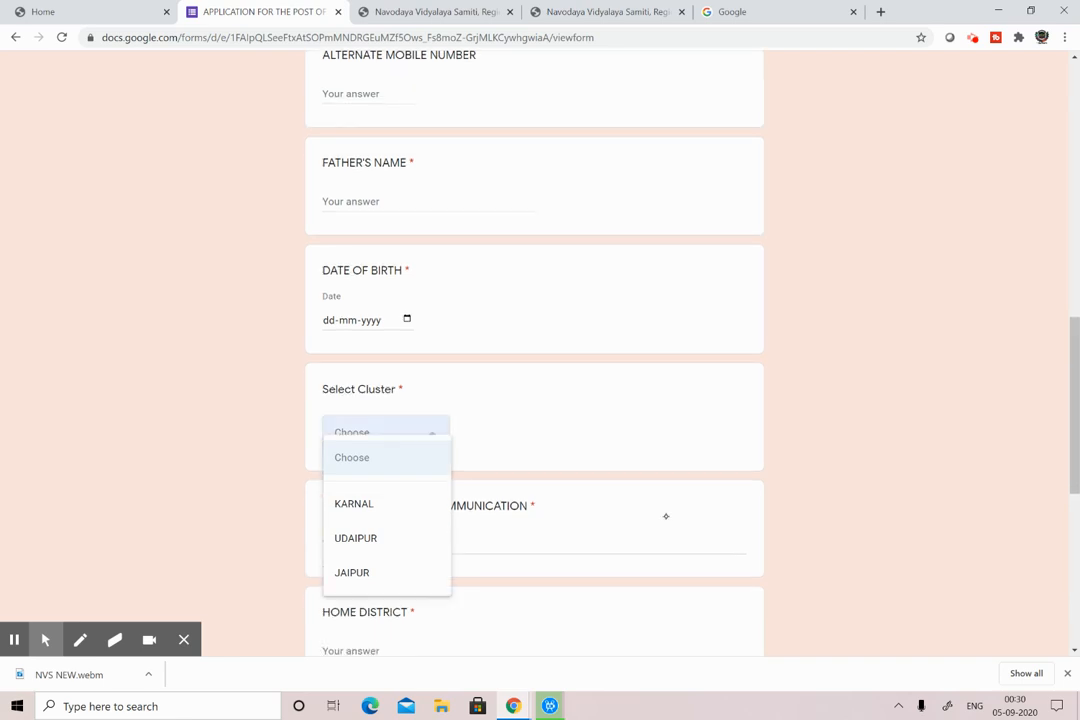
left_click(665, 516)
scroll(665, 516, "down", 3)
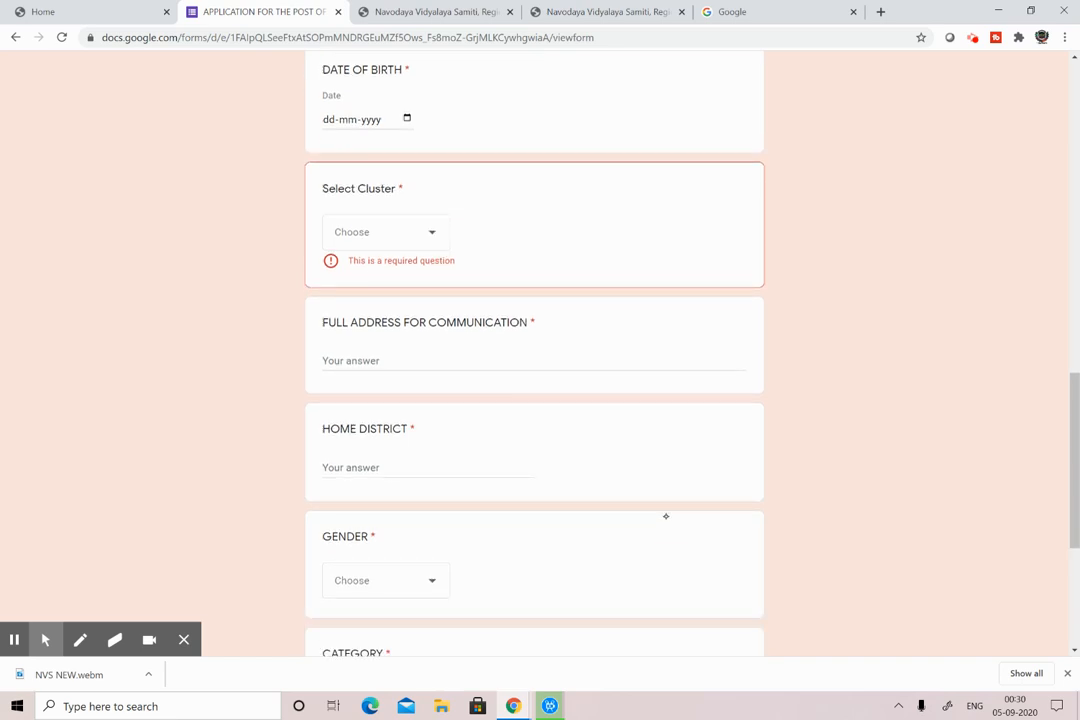
Step: Review the address, home district, gender and category questions of the PGT form, and view the Disability options without choosing one
scroll(665, 516, "down", 1)
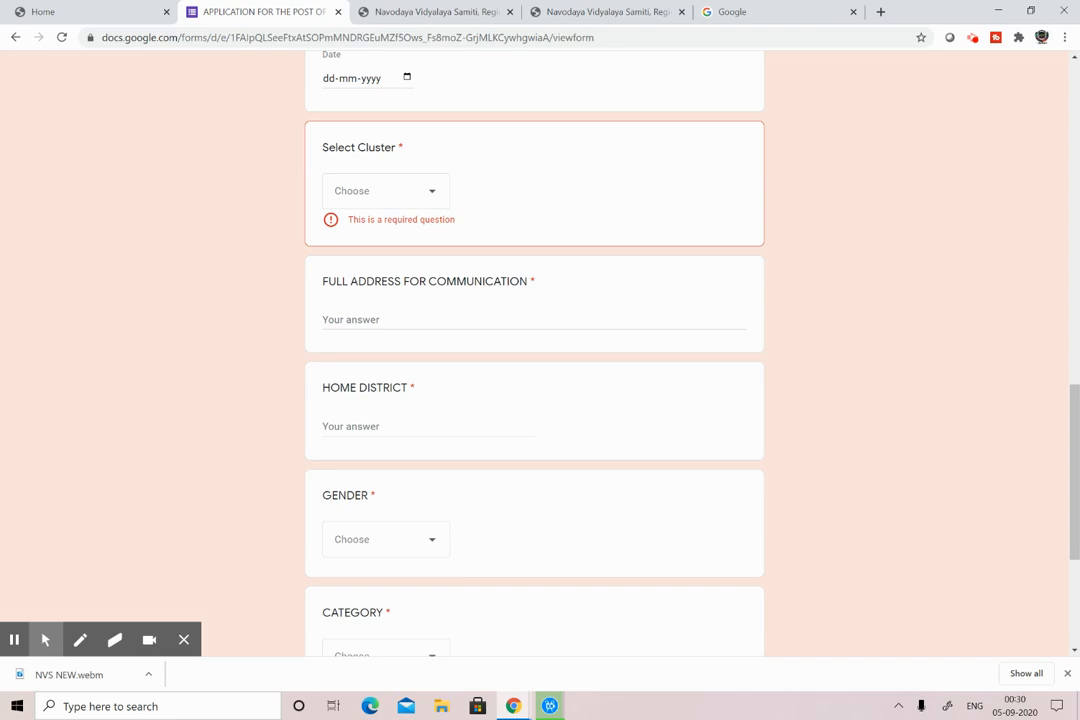
scroll(665, 516, "down", 2)
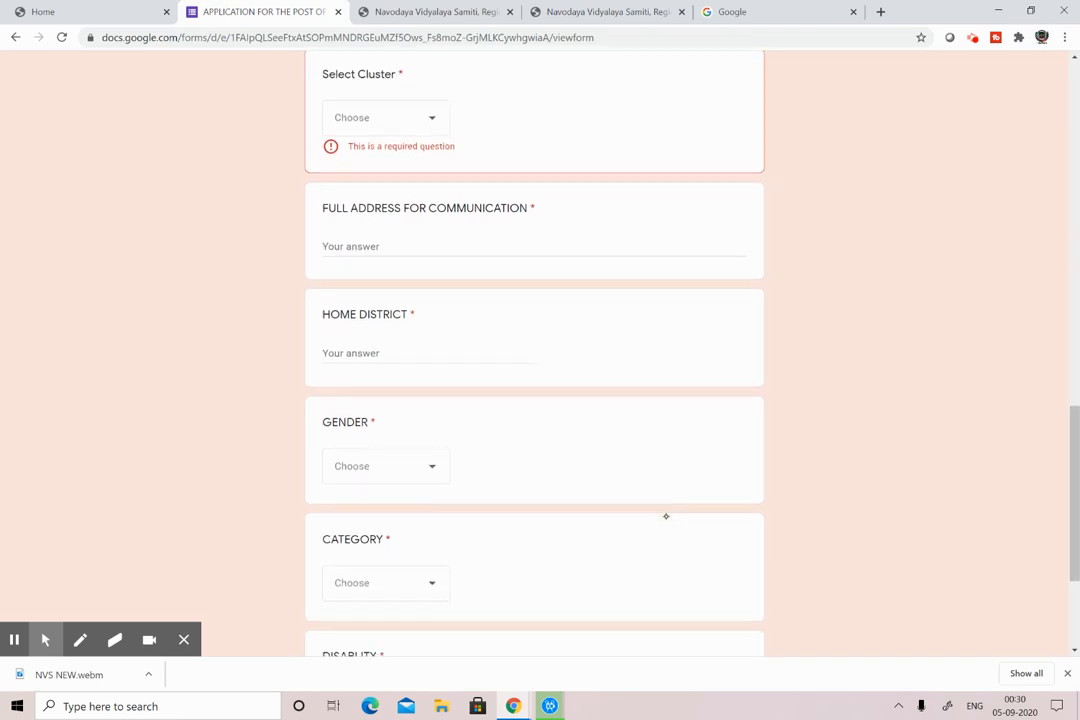
scroll(665, 516, "down", 2)
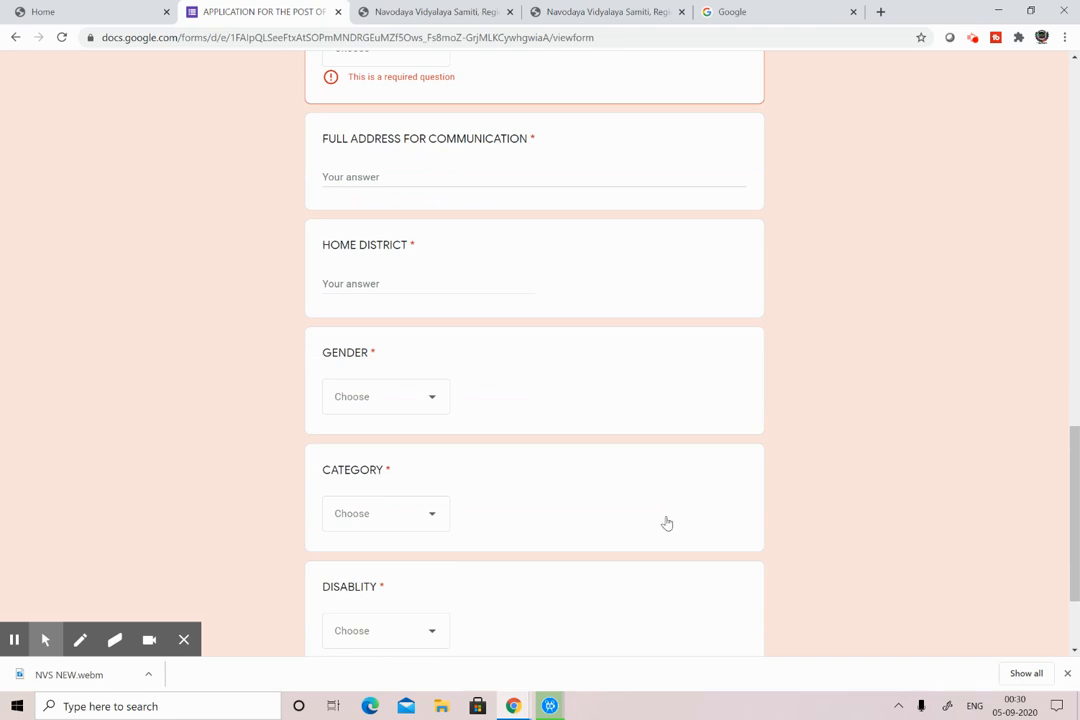
scroll(667, 523, "down", 4)
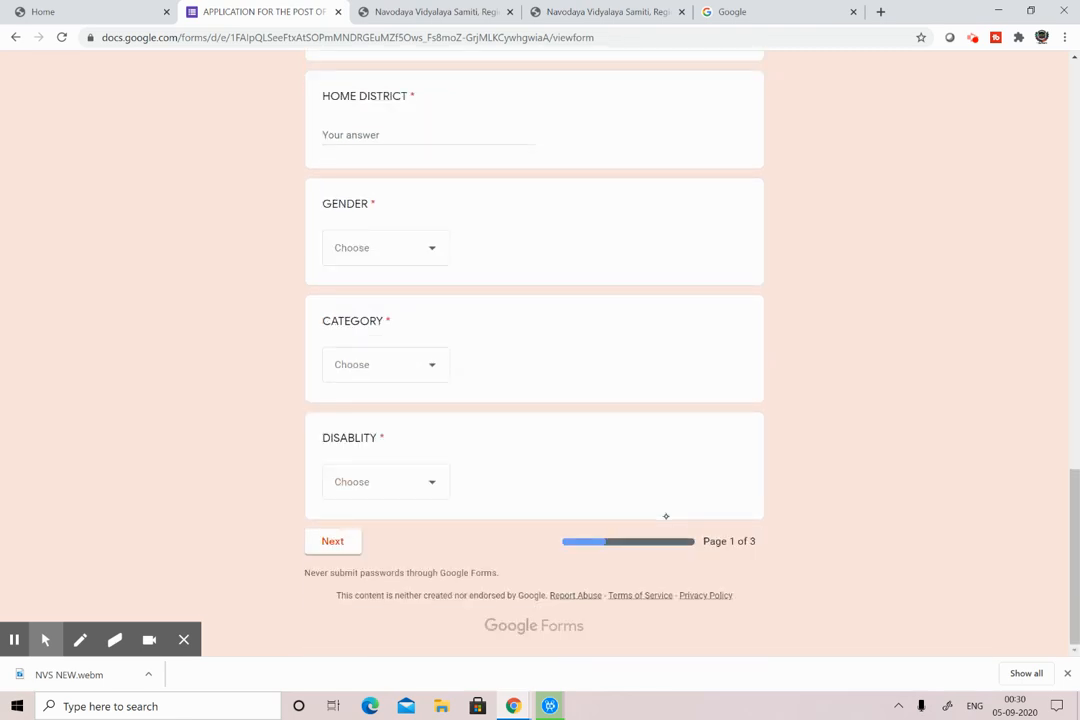
left_click(386, 481)
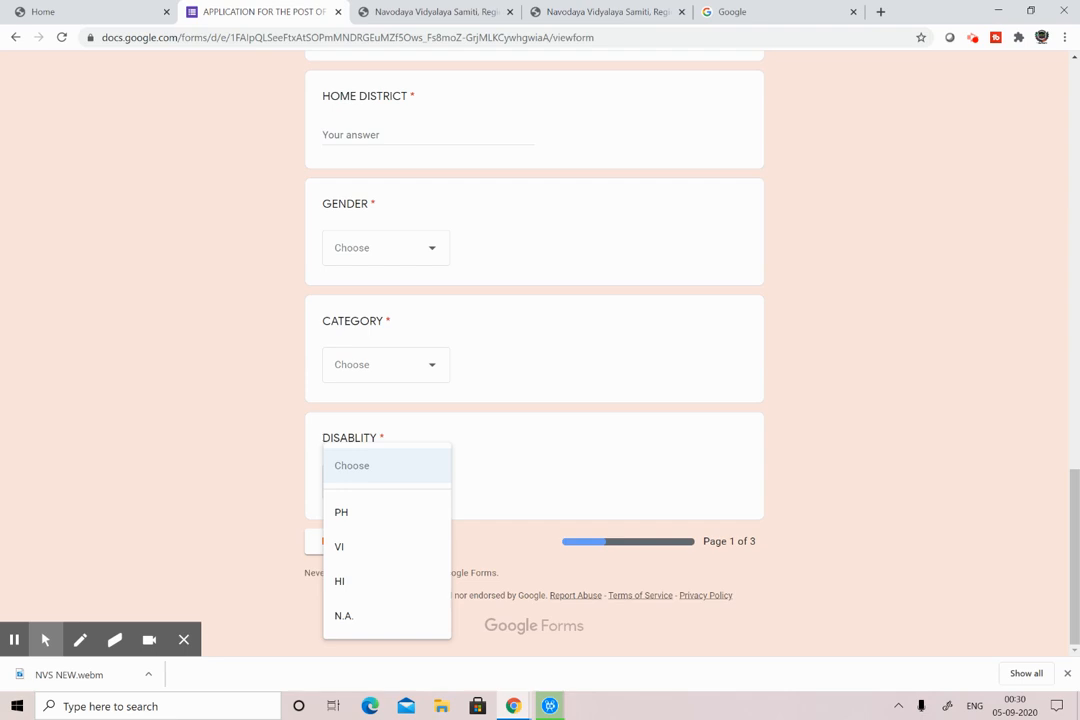
left_click(666, 517)
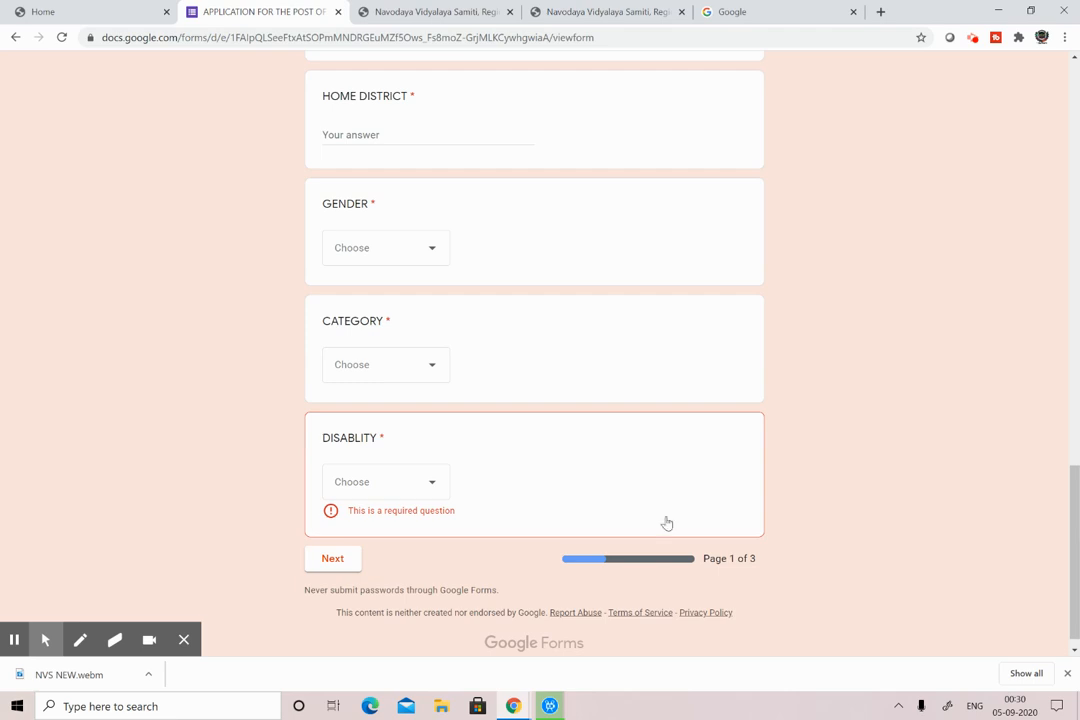
Step: Try to advance the PGT form to its next page and look back over the required questions
left_click(333, 559)
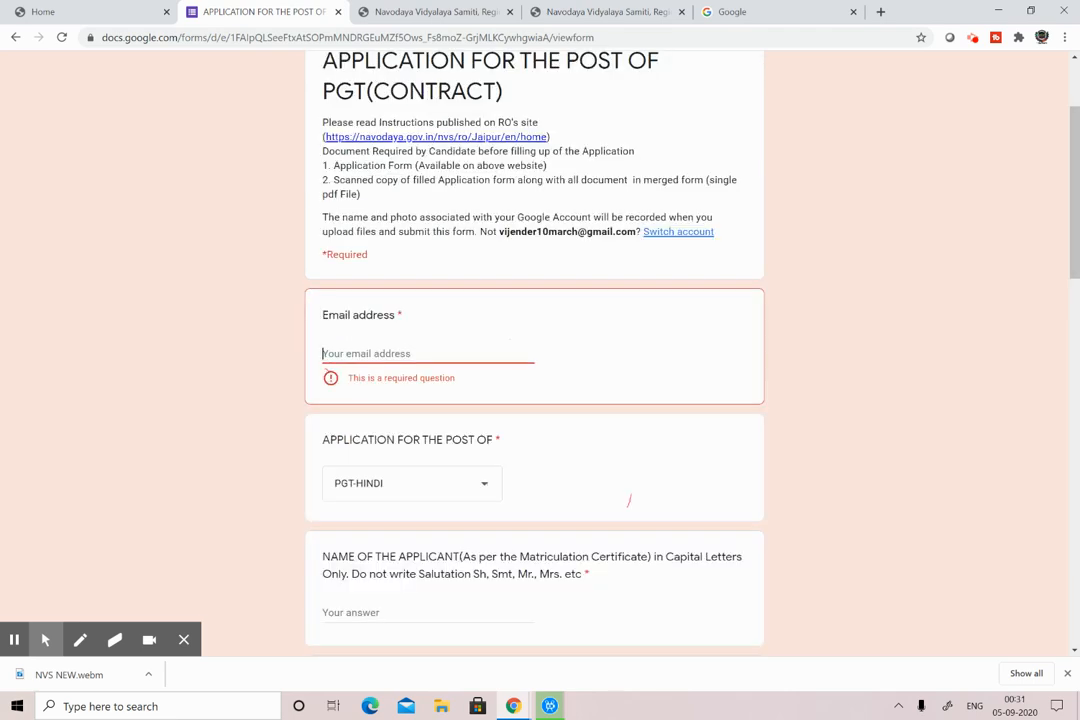
scroll(665, 514, "down", 3)
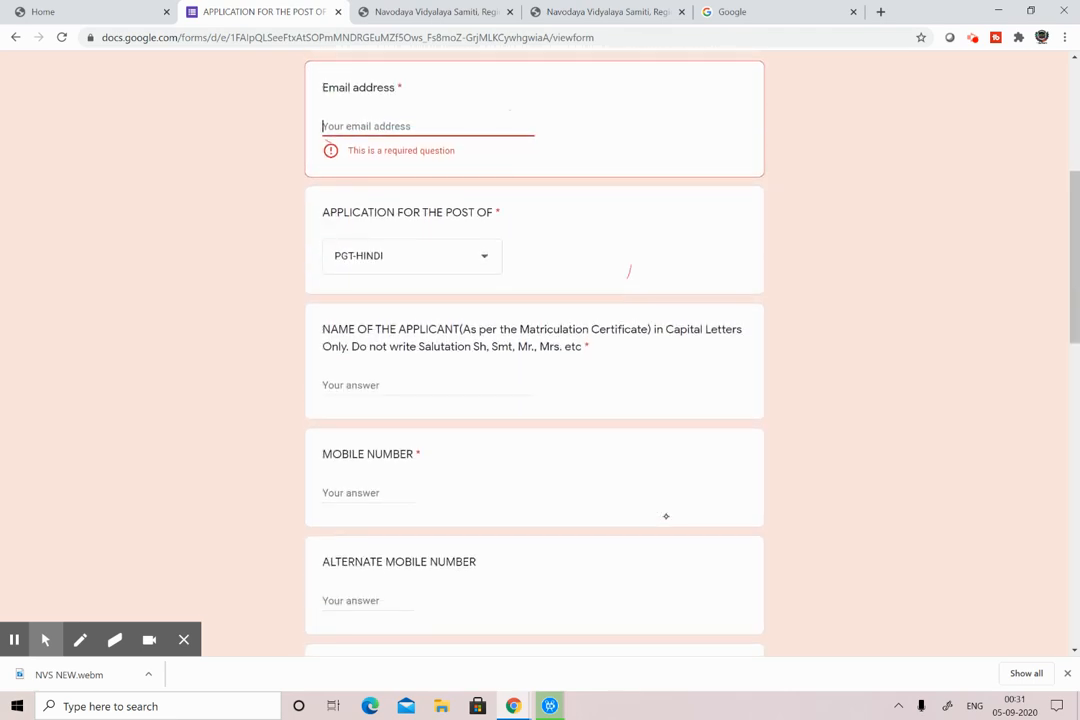
scroll(665, 516, "up", 3)
scroll(665, 516, "down", 10)
scroll(665, 516, "down", 3)
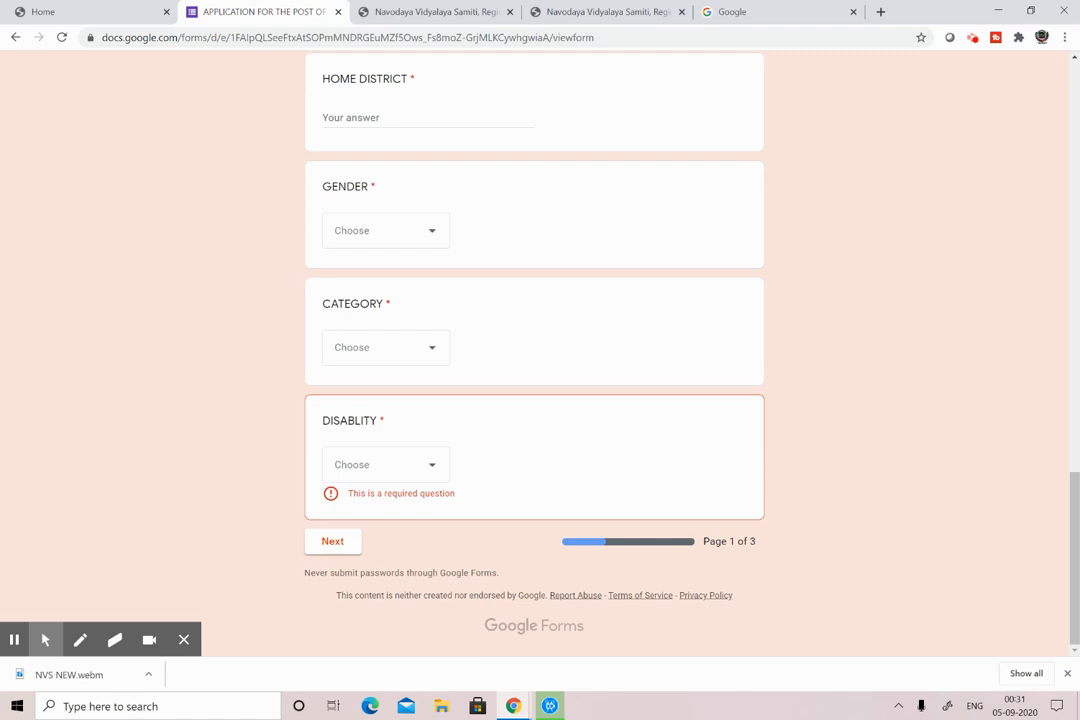
Step: Open the online TGT application form from the contract teacher page and view its instructions and first questions at a larger size
key("ctrl+Tab")
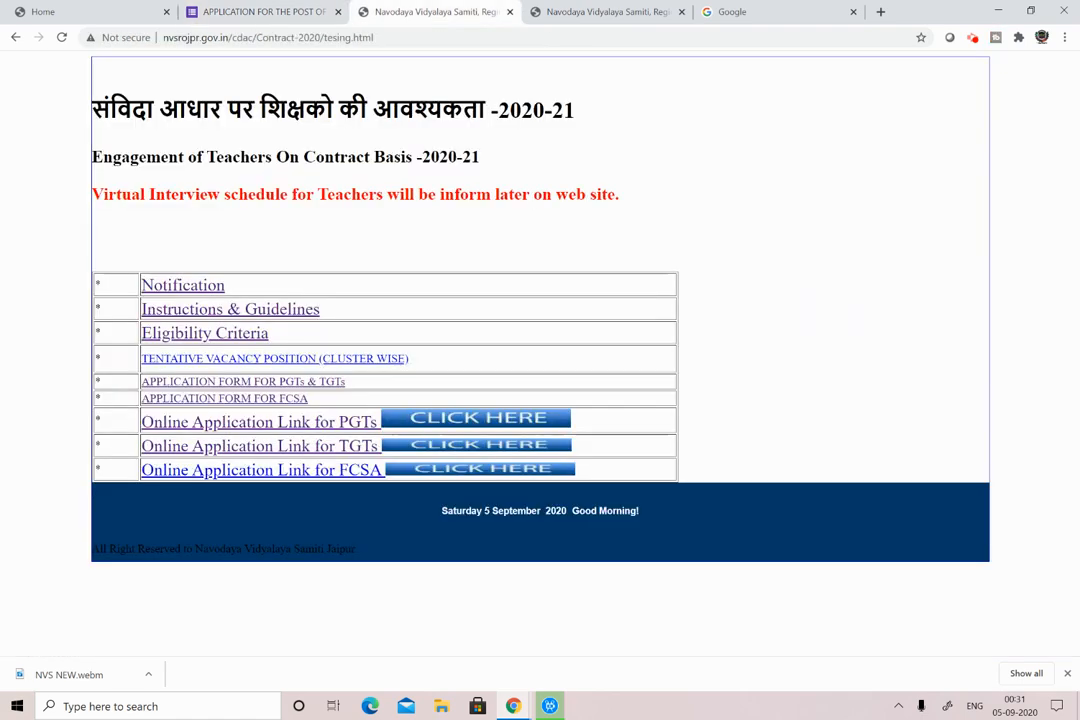
left_click(667, 523)
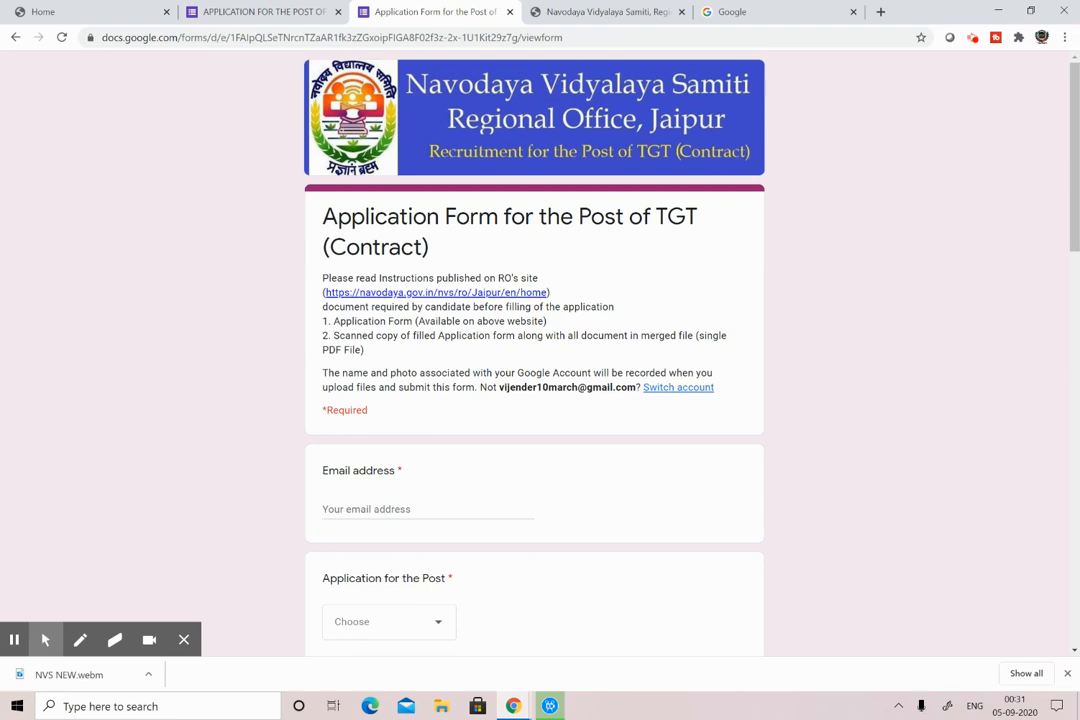
scroll(570, 350, "up", 2)
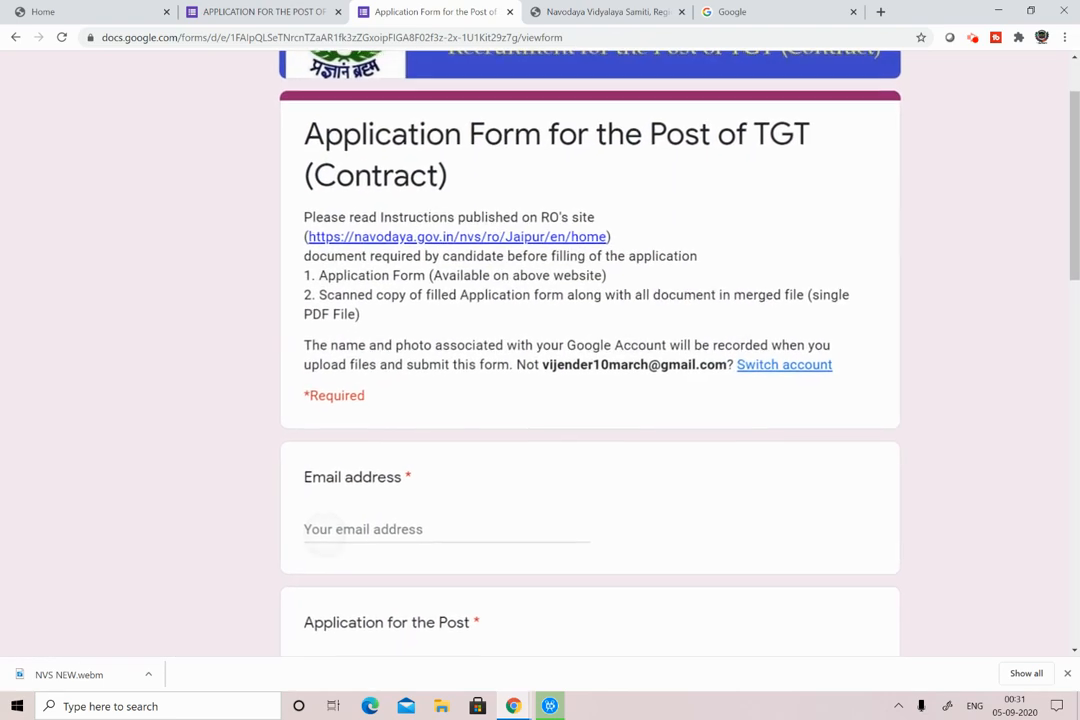
scroll(570, 350, "down", 2)
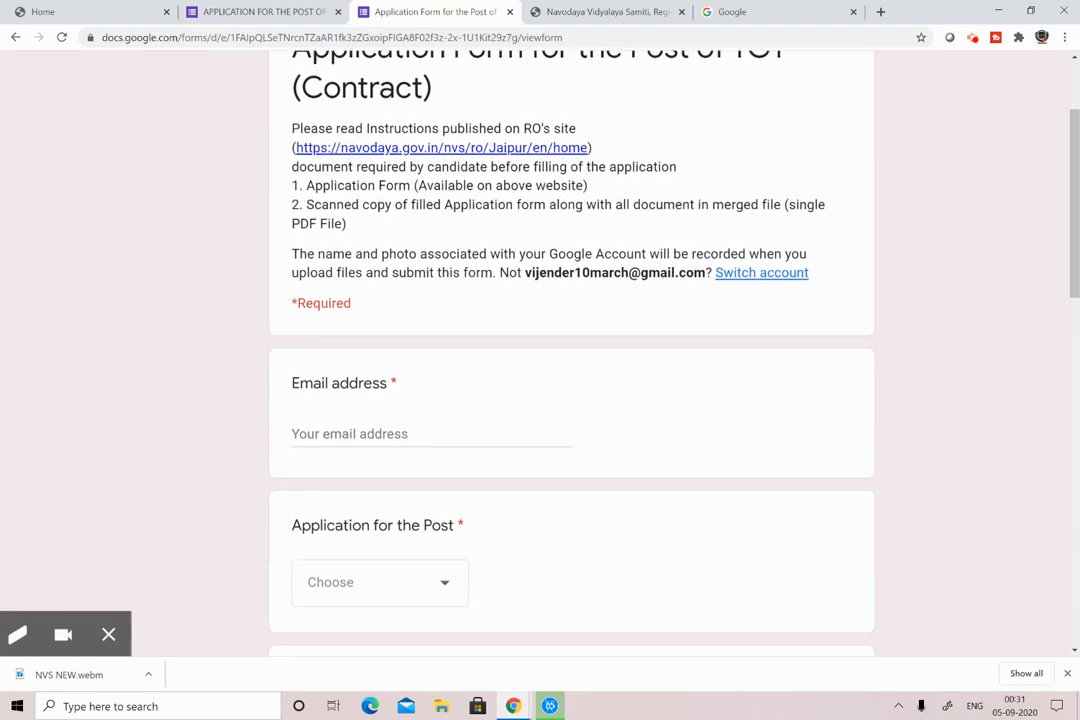
scroll(570, 350, "down", 2)
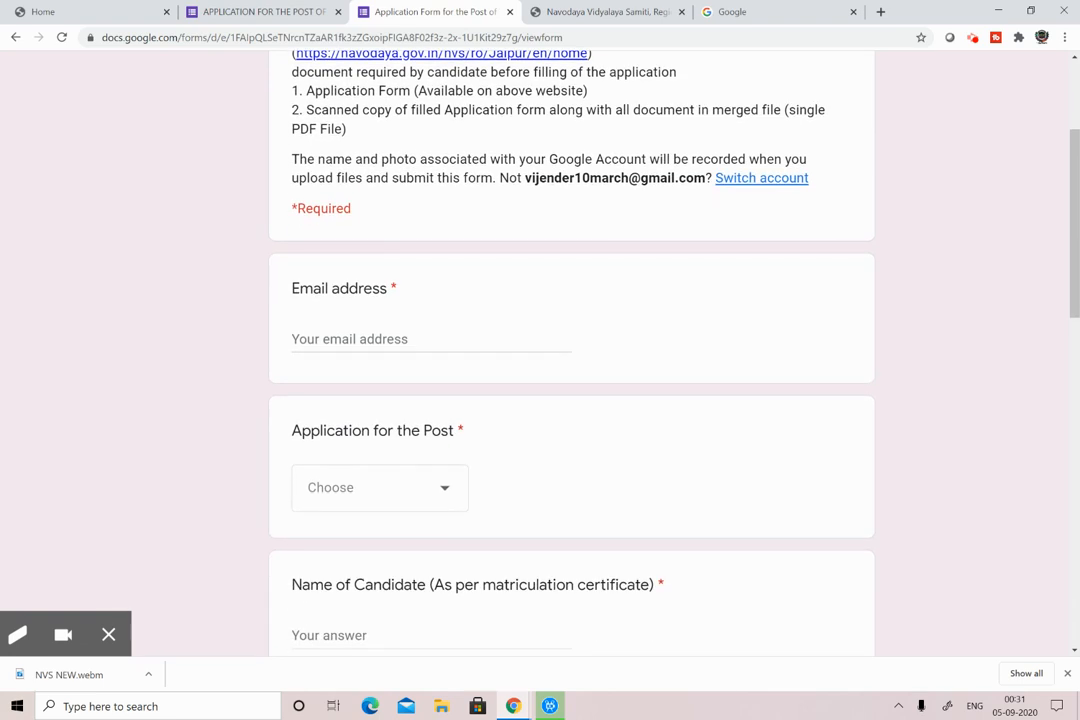
scroll(570, 350, "down", 1)
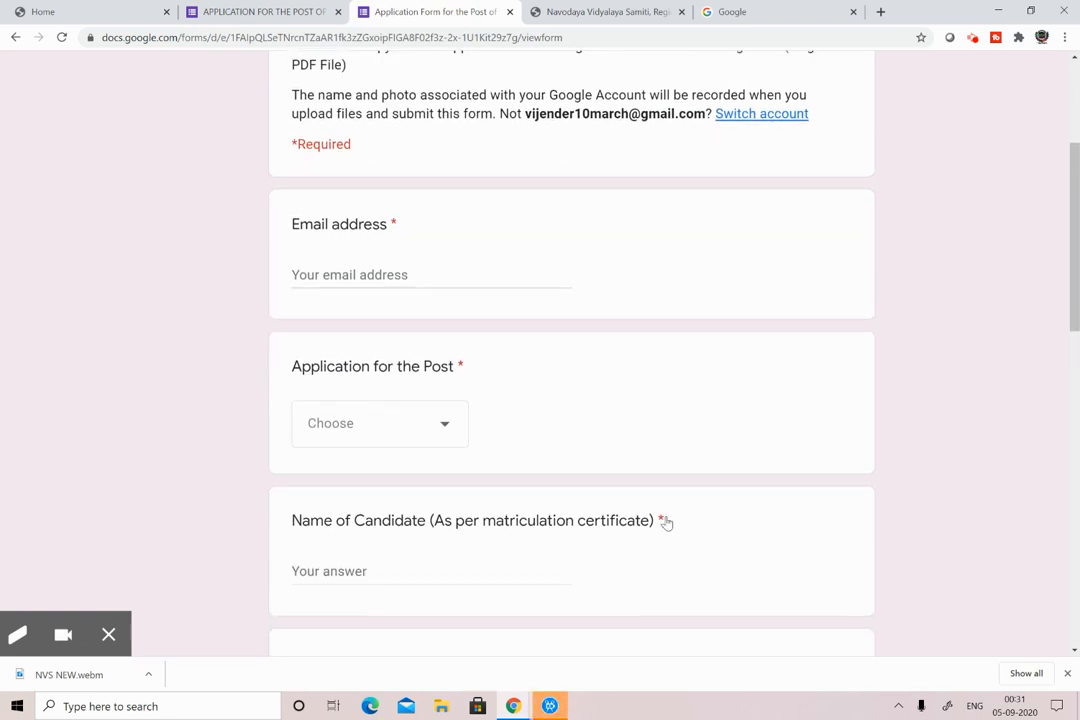
Step: Set the post being applied for on the TGT form to TGT Social Studies
left_click(380, 424)
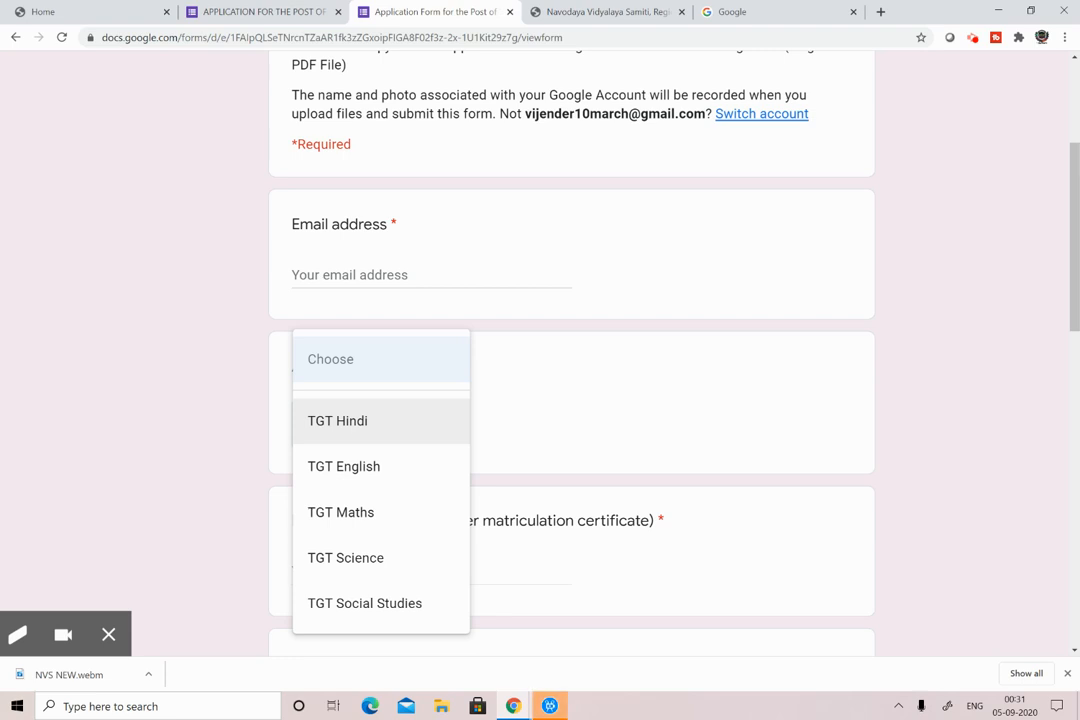
key("Down")
key("Down")
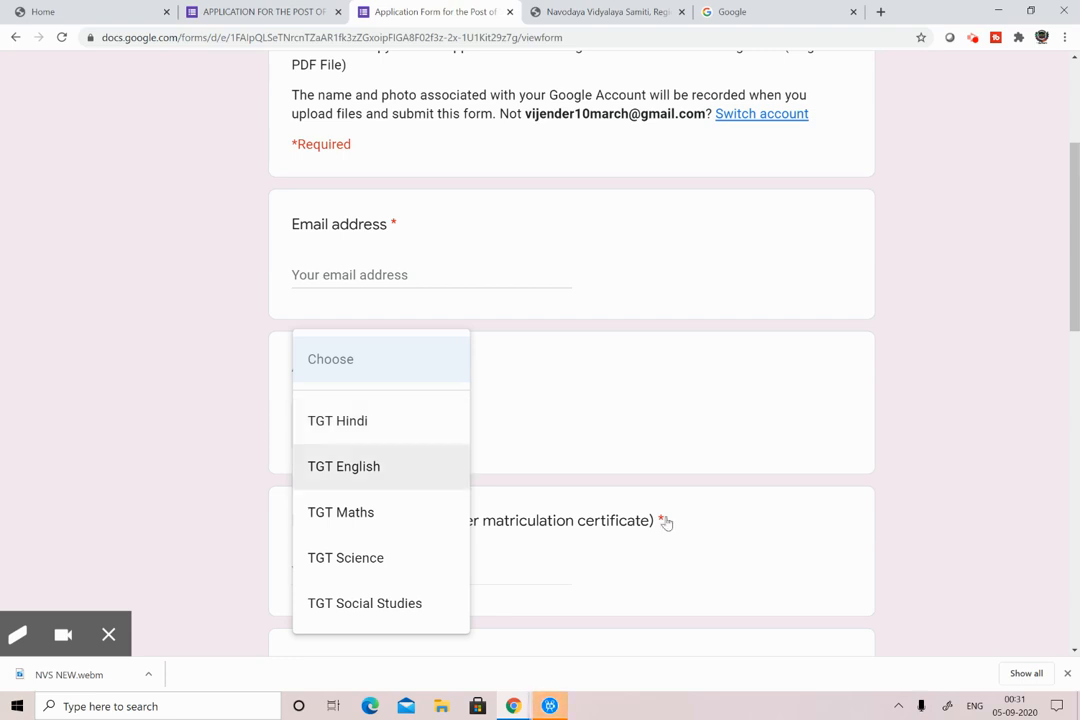
key("Down")
key("Down")
key("Up")
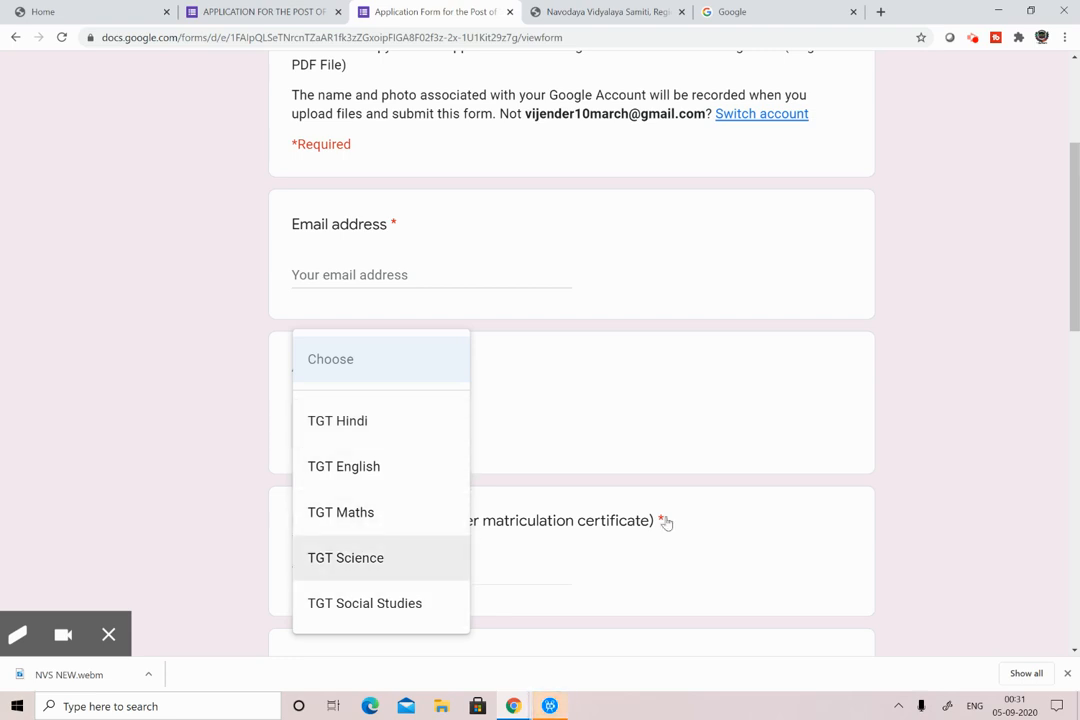
key("Down")
key("Return")
Step: Review the remaining first-page questions of the TGT form, from candidate name and date of birth through cluster, address, category, gender and disability
scroll(571, 350, "down", 1)
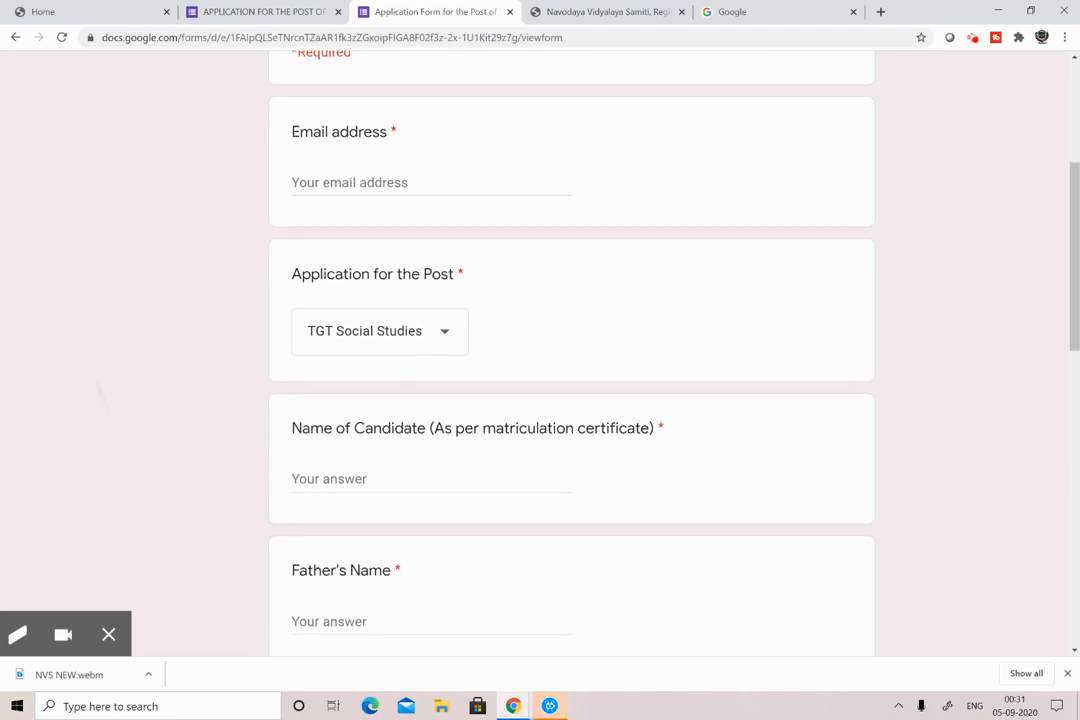
scroll(665, 515, "down", 1)
scroll(665, 515, "down", 1)
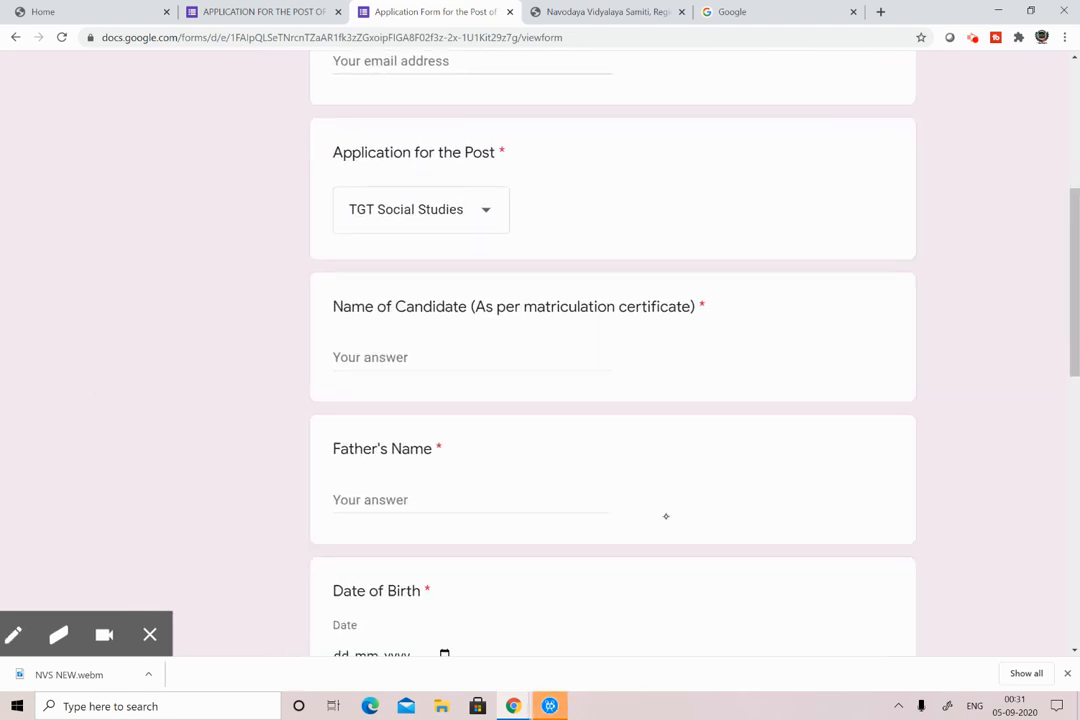
scroll(666, 516, "right", 1)
scroll(666, 516, "down", 1)
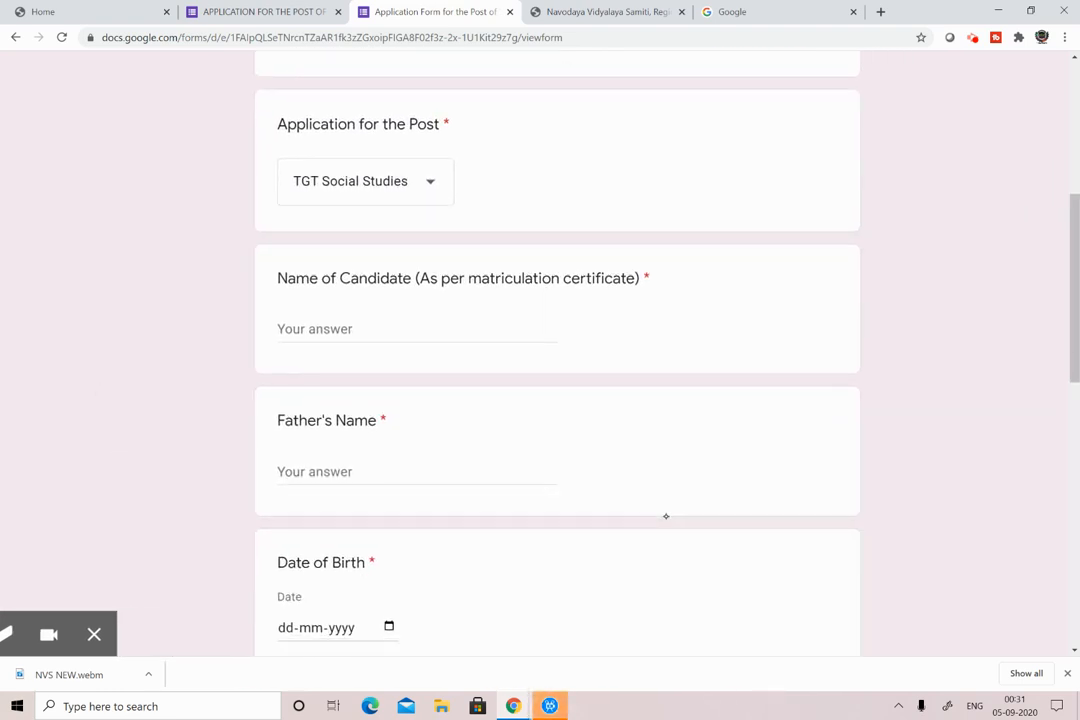
scroll(666, 516, "down", 2)
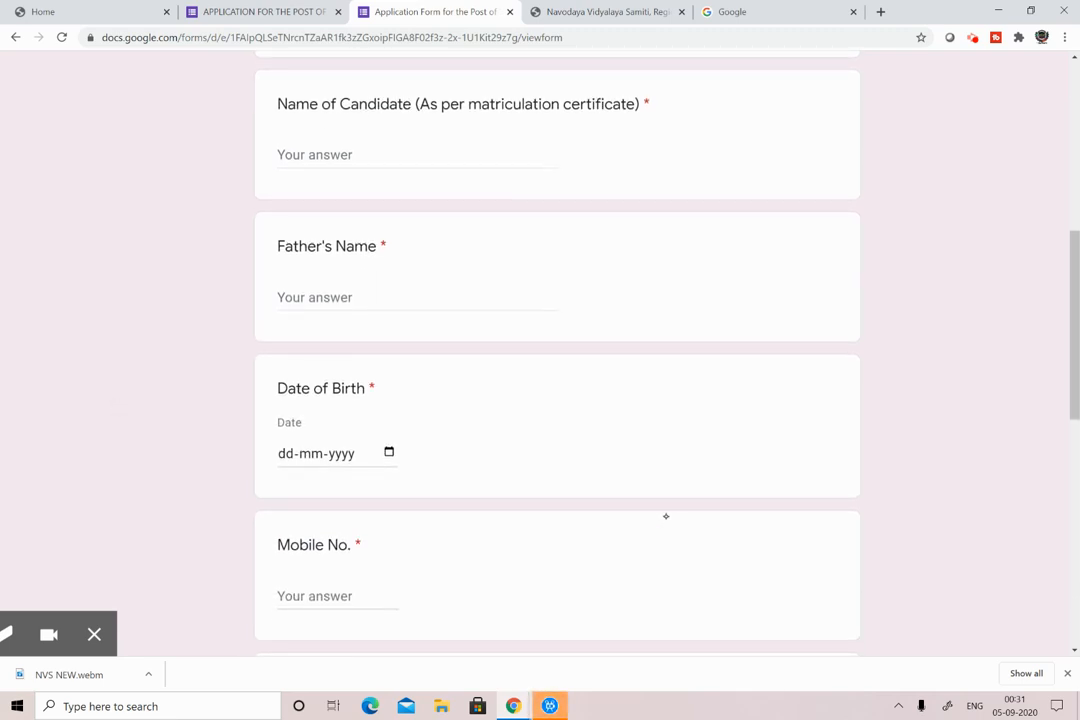
scroll(666, 516, "down", 1)
scroll(666, 516, "down", 2)
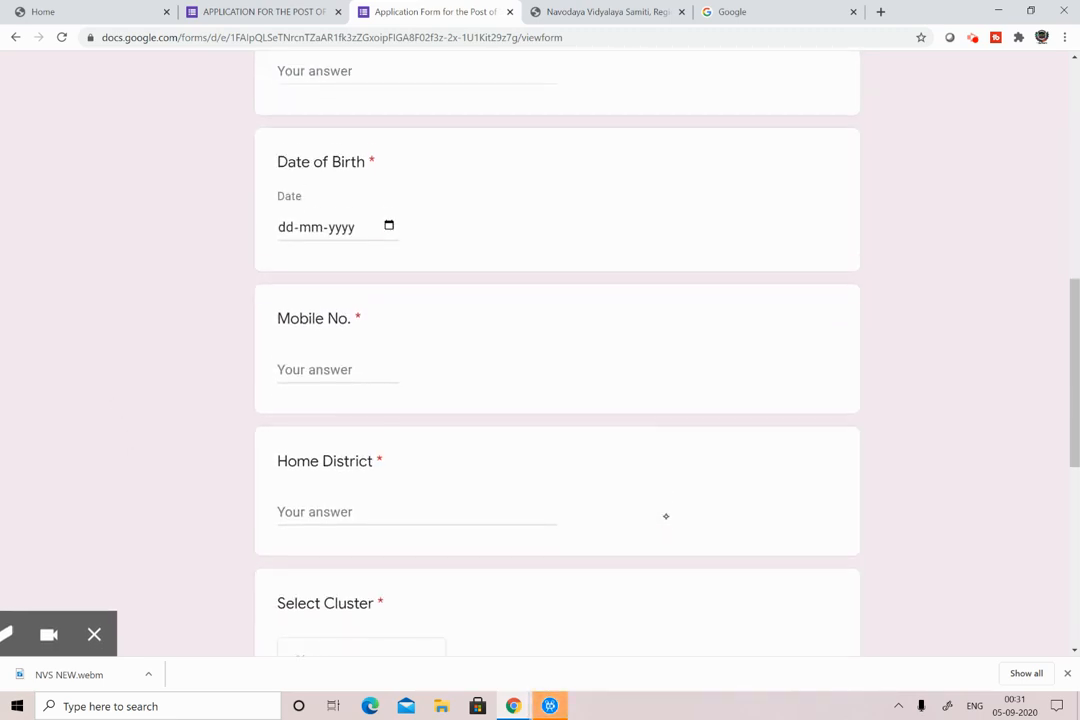
scroll(666, 516, "down", 2)
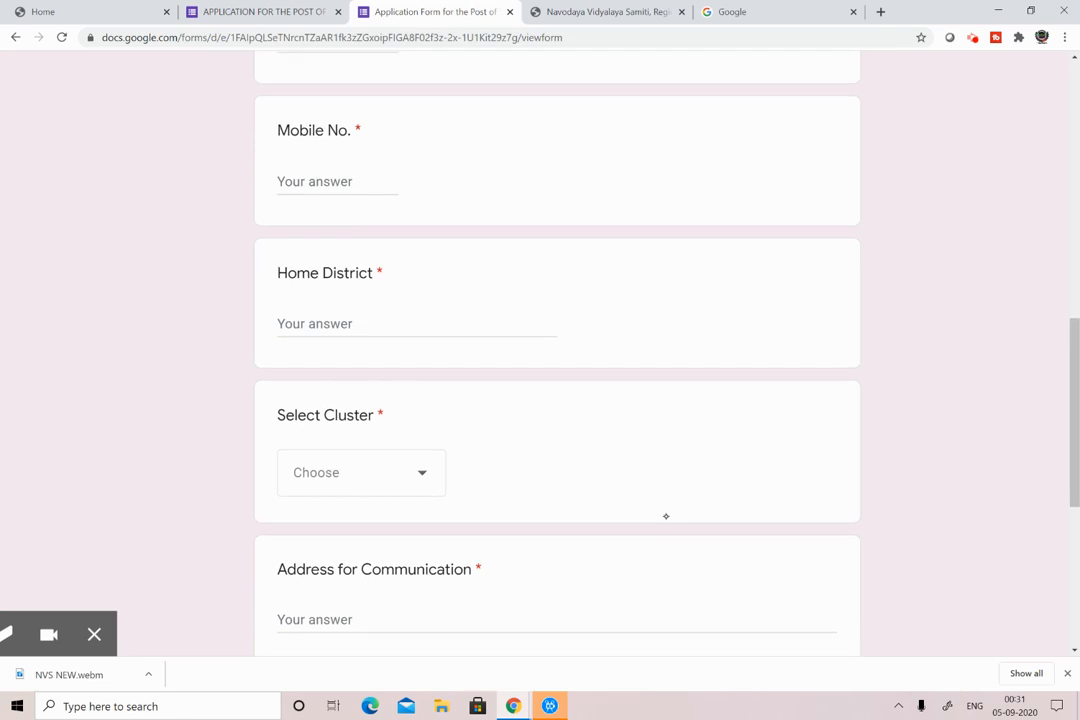
scroll(666, 516, "down", 2)
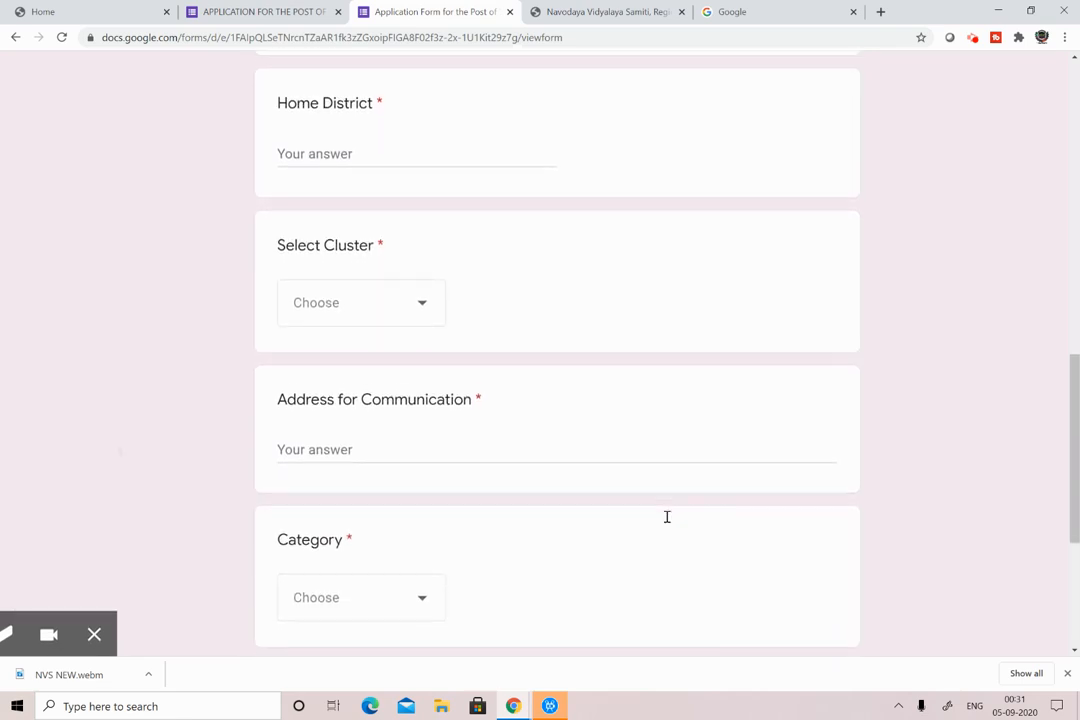
scroll(667, 516, "down", 2)
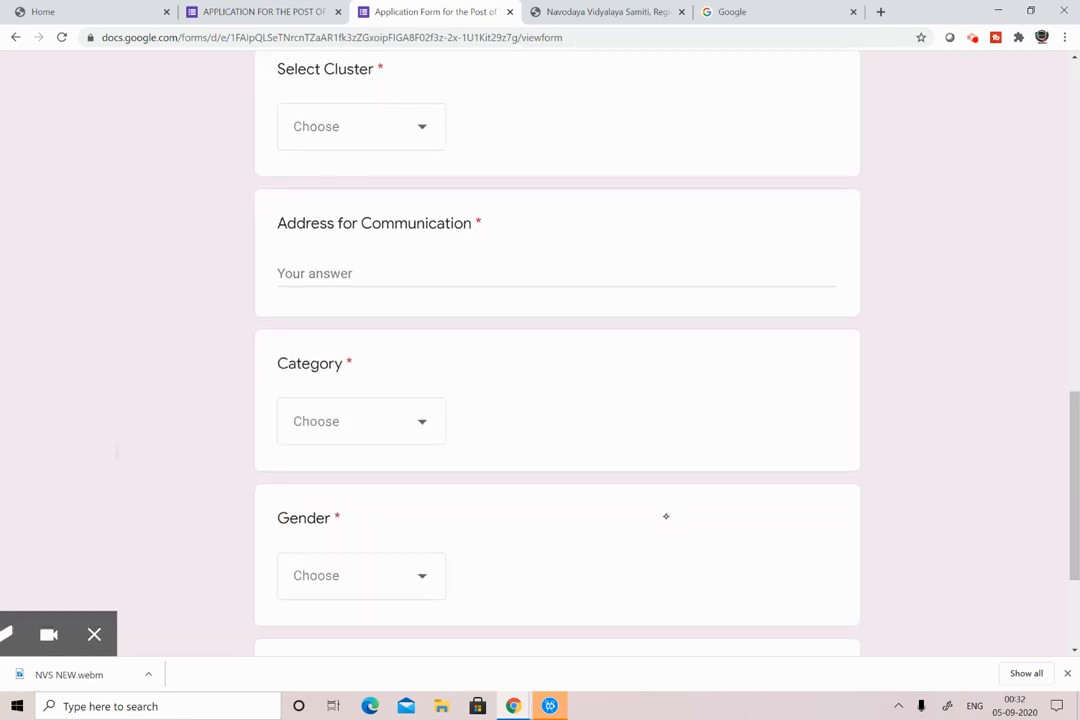
scroll(666, 516, "down", 3)
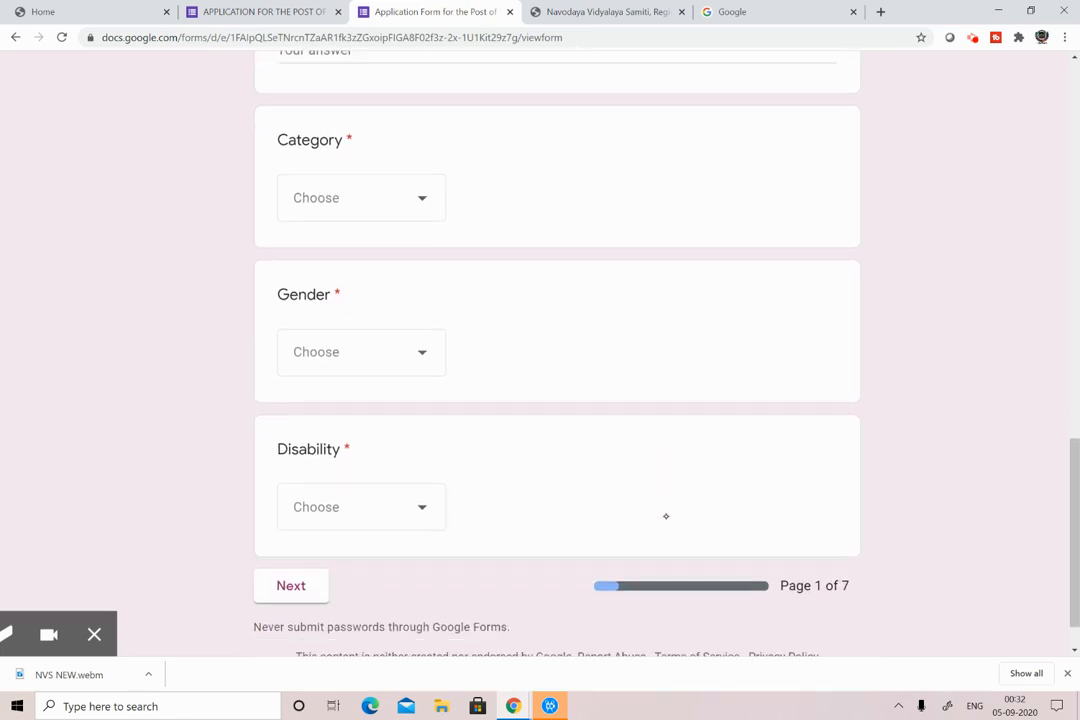
scroll(666, 516, "down", 2)
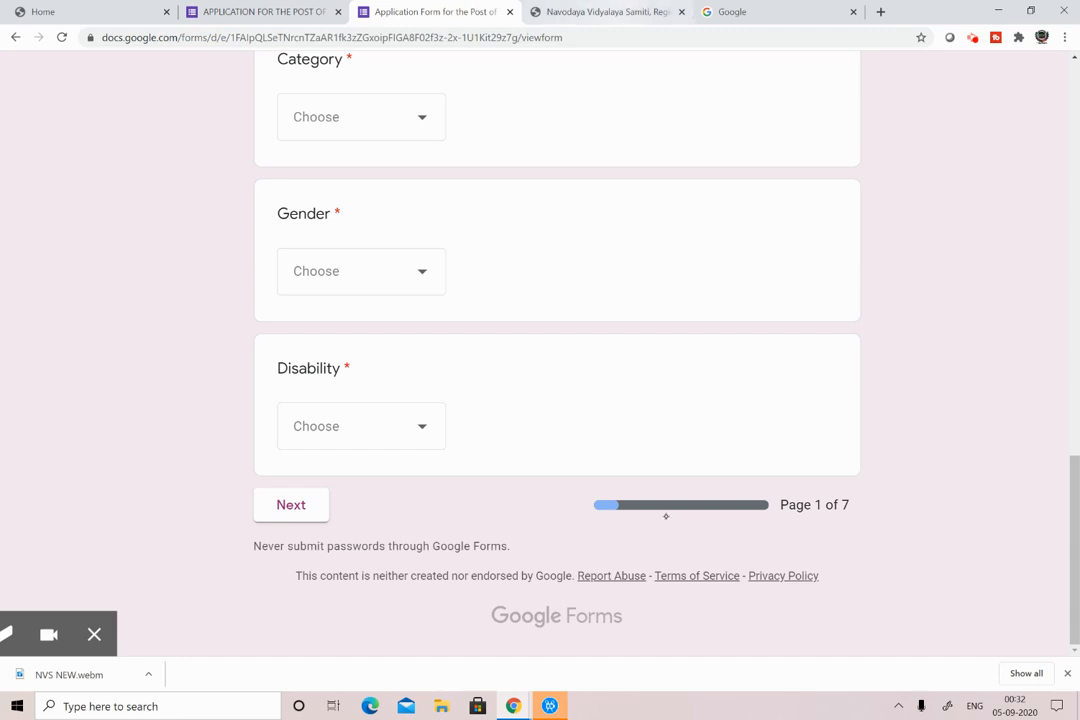
Step: Open the online FCSA application form from the other open copy of the contract teacher page
left_click(610, 12)
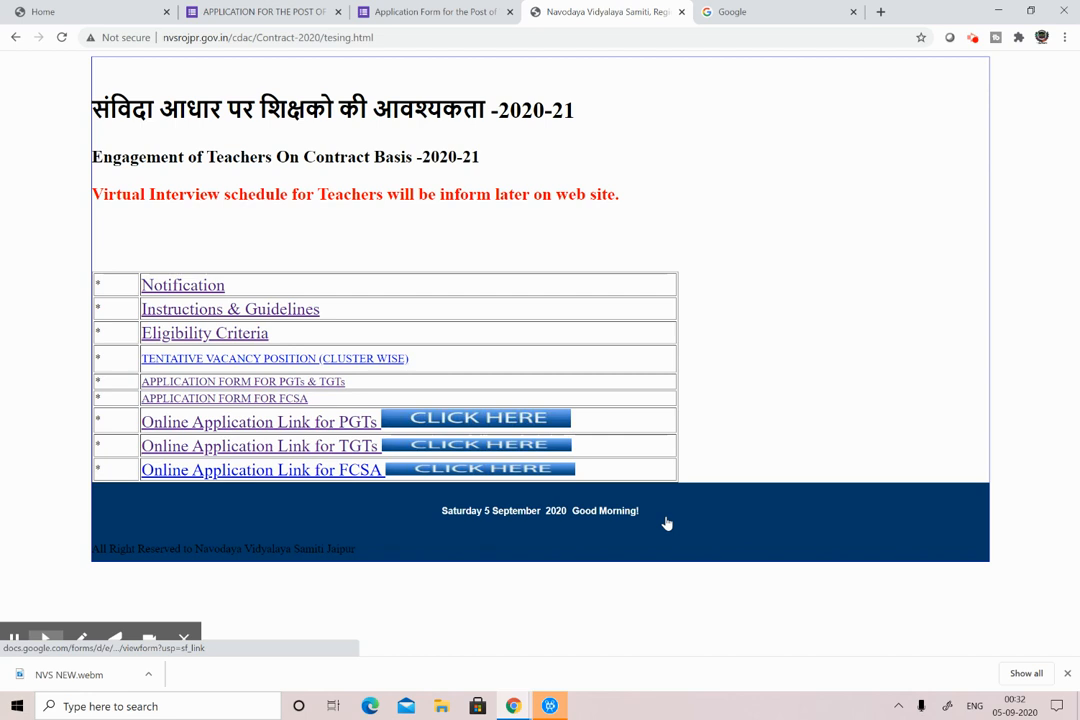
key("Return")
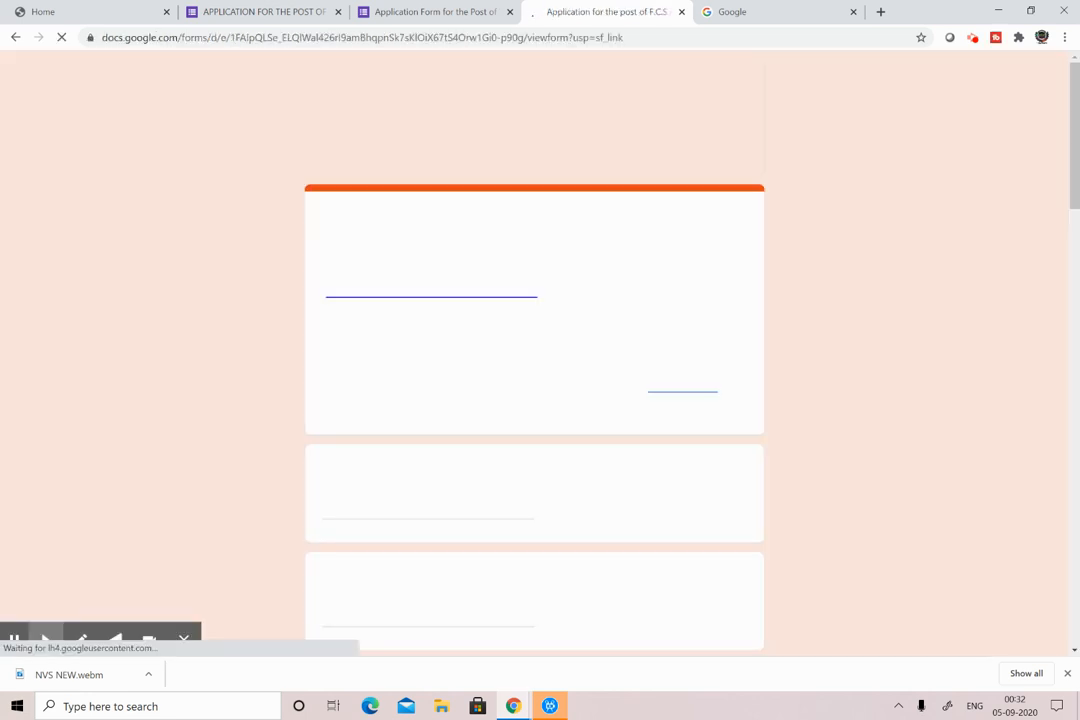
left_click(264, 12)
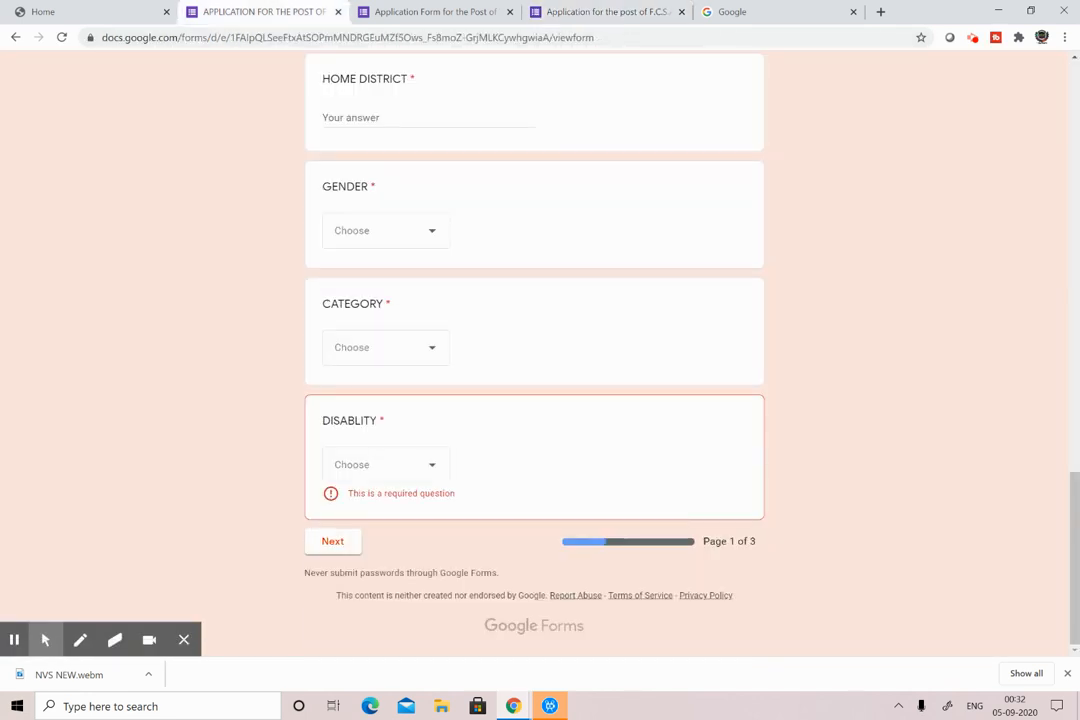
left_click(575, 12)
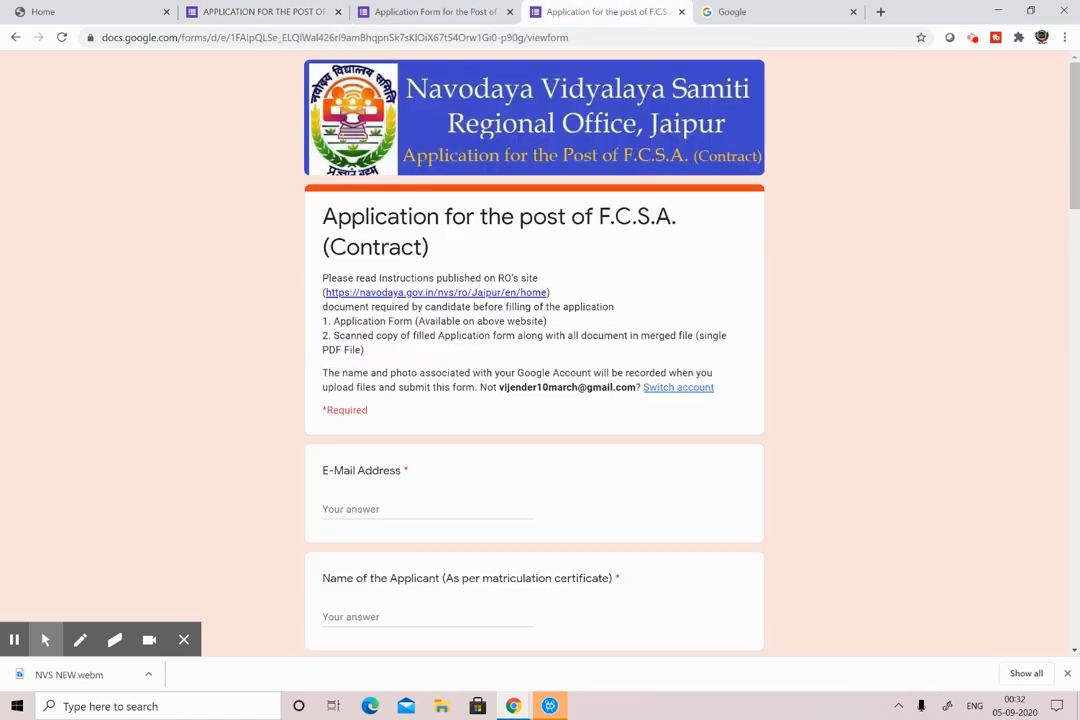
Step: Enlarge the FCSA form and examine its instructions and first-page questions, from e-mail address and applicant name through Sr. Secondary marks and percentage
key("ctrl+plus")
key("ctrl+plus")
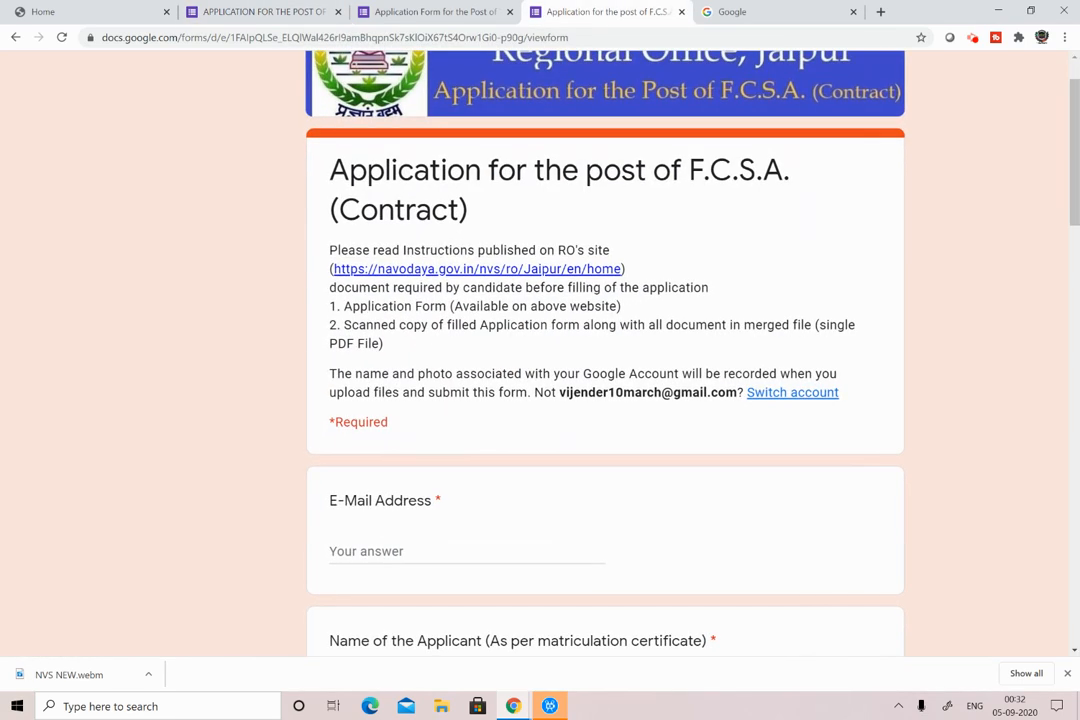
scroll(605, 400, "down", 2)
scroll(605, 400, "down", 1)
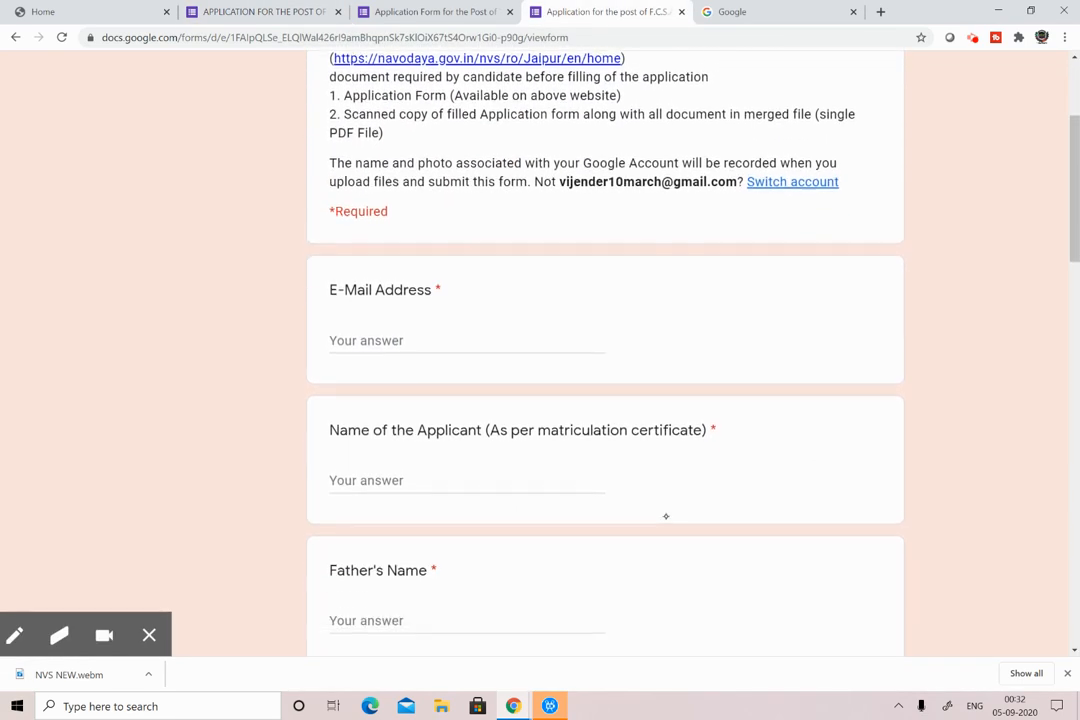
scroll(666, 516, "down", 3)
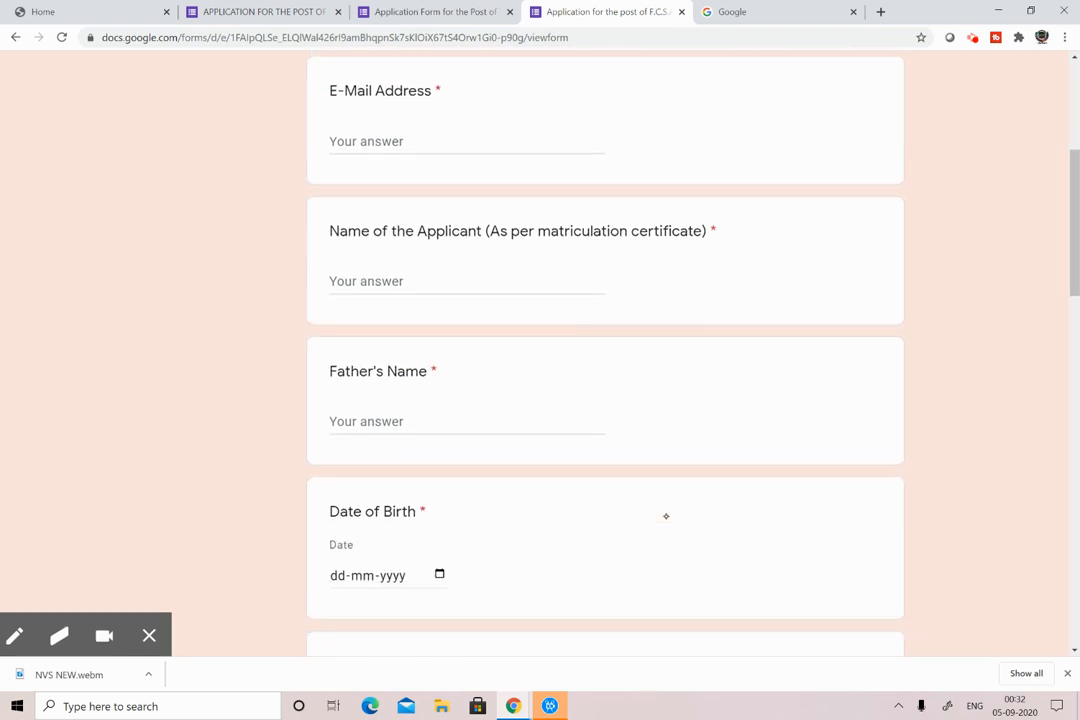
scroll(666, 516, "down", 3)
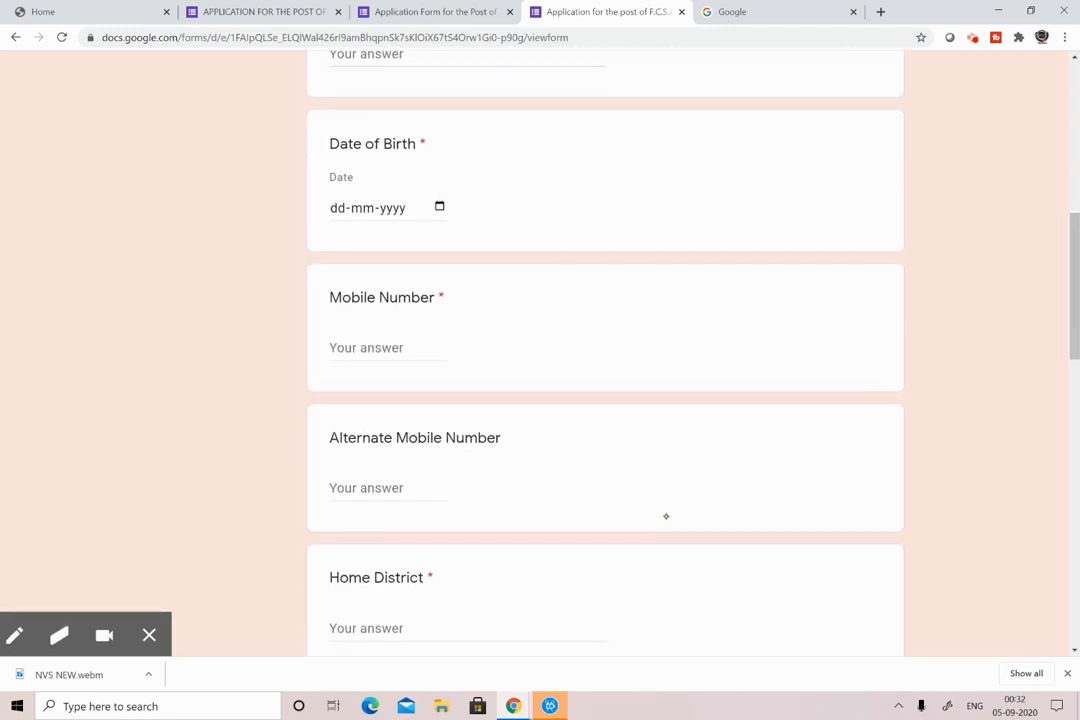
scroll(666, 516, "down", 2)
scroll(666, 516, "down", 5)
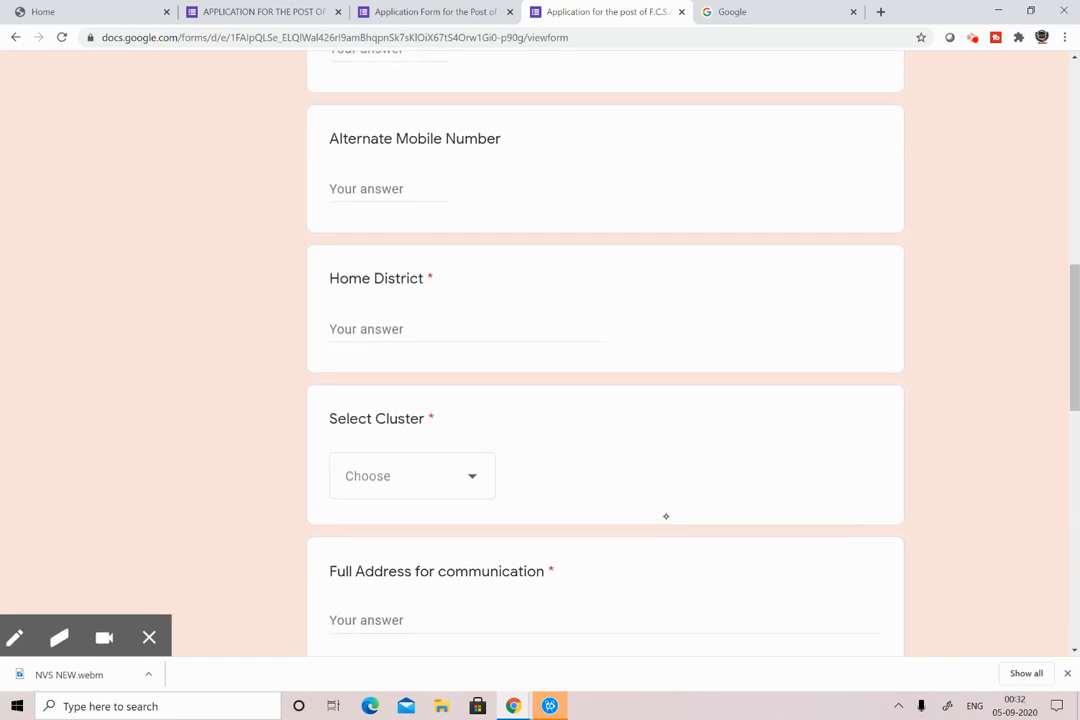
scroll(666, 516, "down", 3)
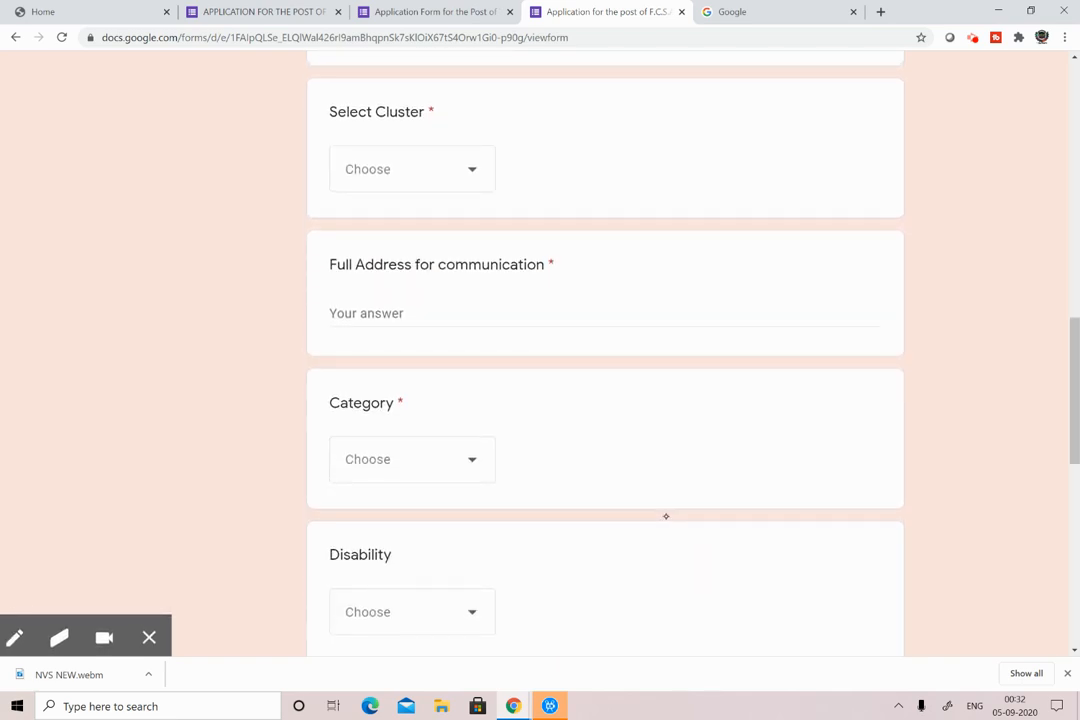
scroll(666, 516, "down", 2)
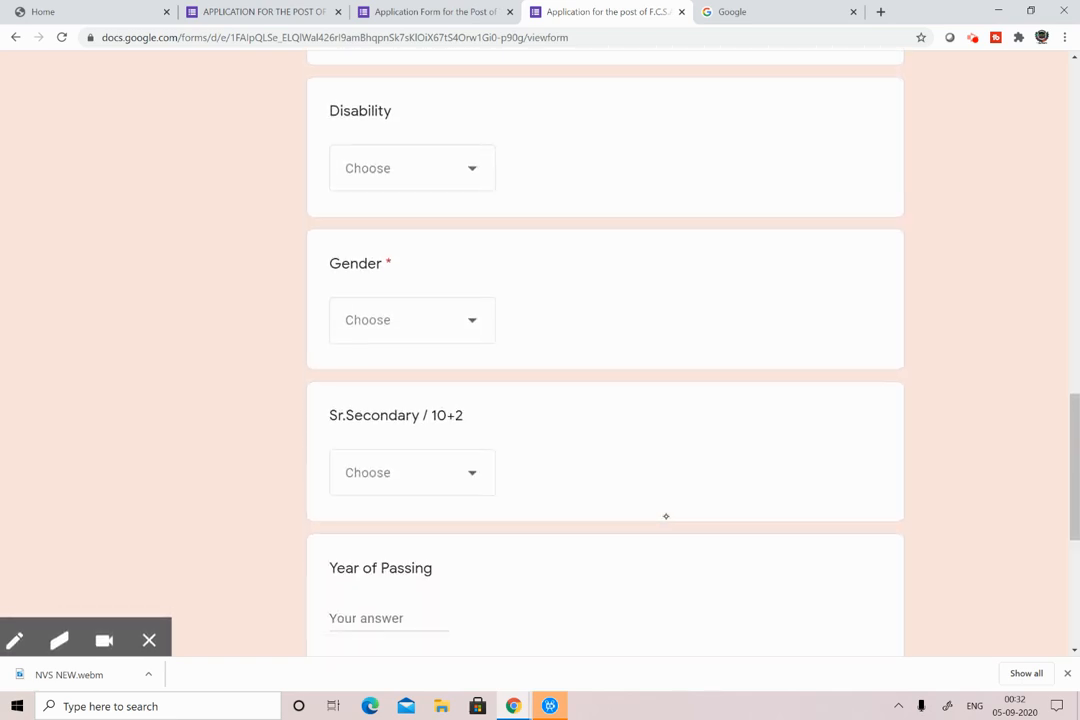
scroll(666, 516, "down", 2)
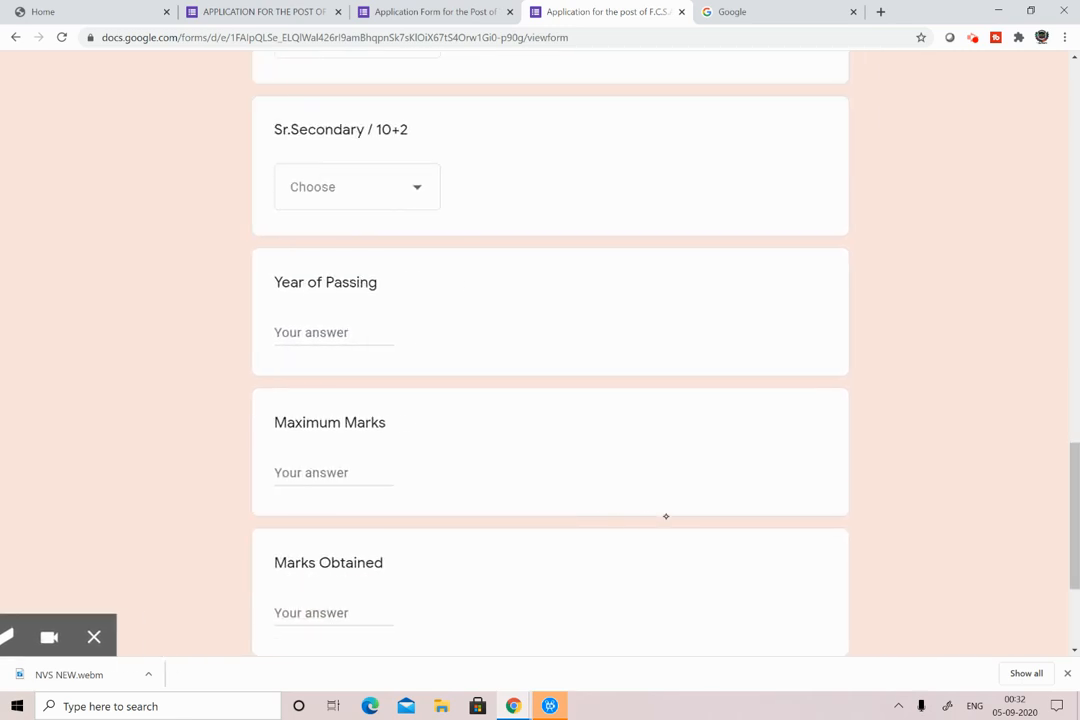
scroll(666, 516, "down", 2)
scroll(666, 516, "down", 2)
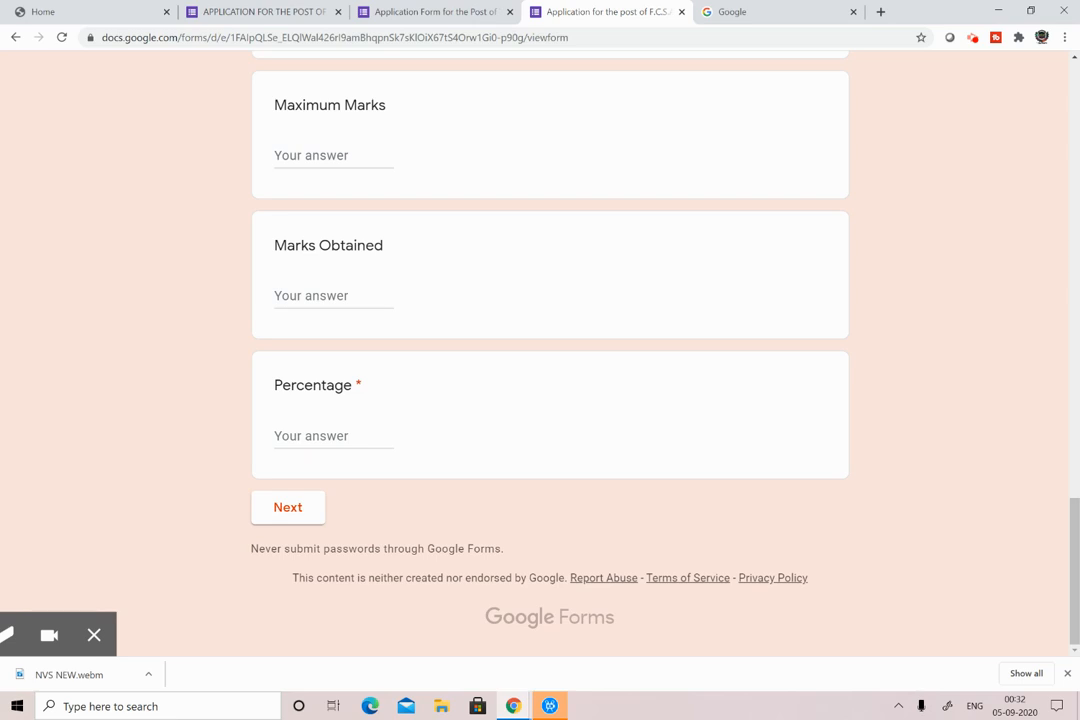
Step: Leave the open PGT application form, discarding its unsaved entries, and return to the contract teacher page it was opened from
left_click(262, 12)
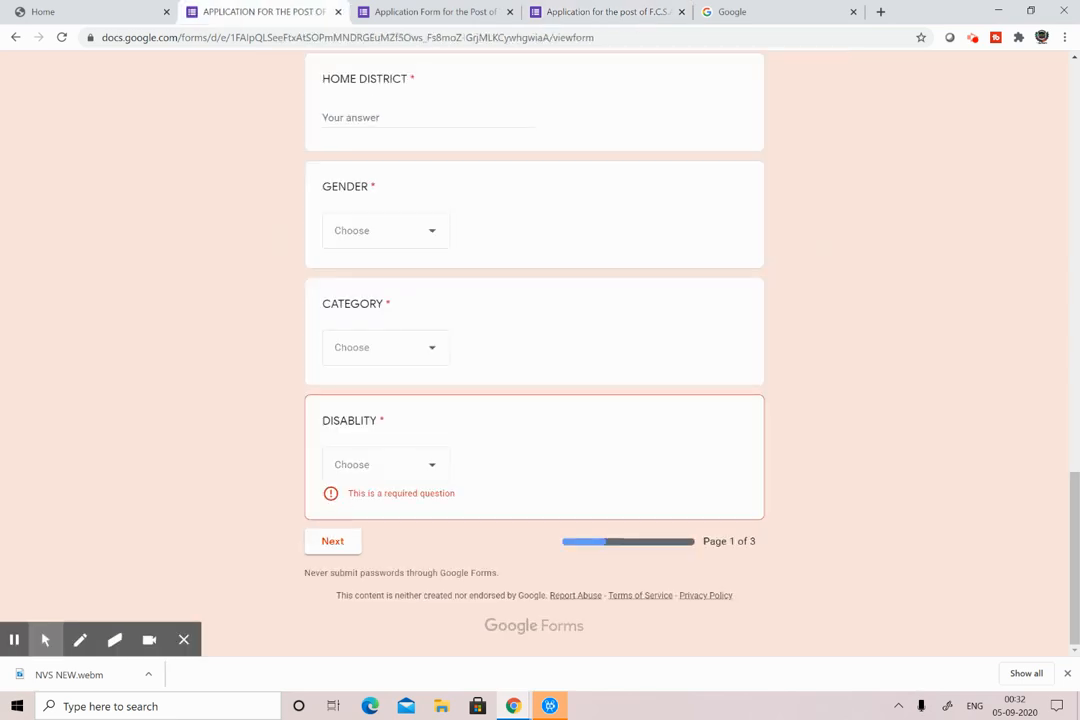
key("F5")
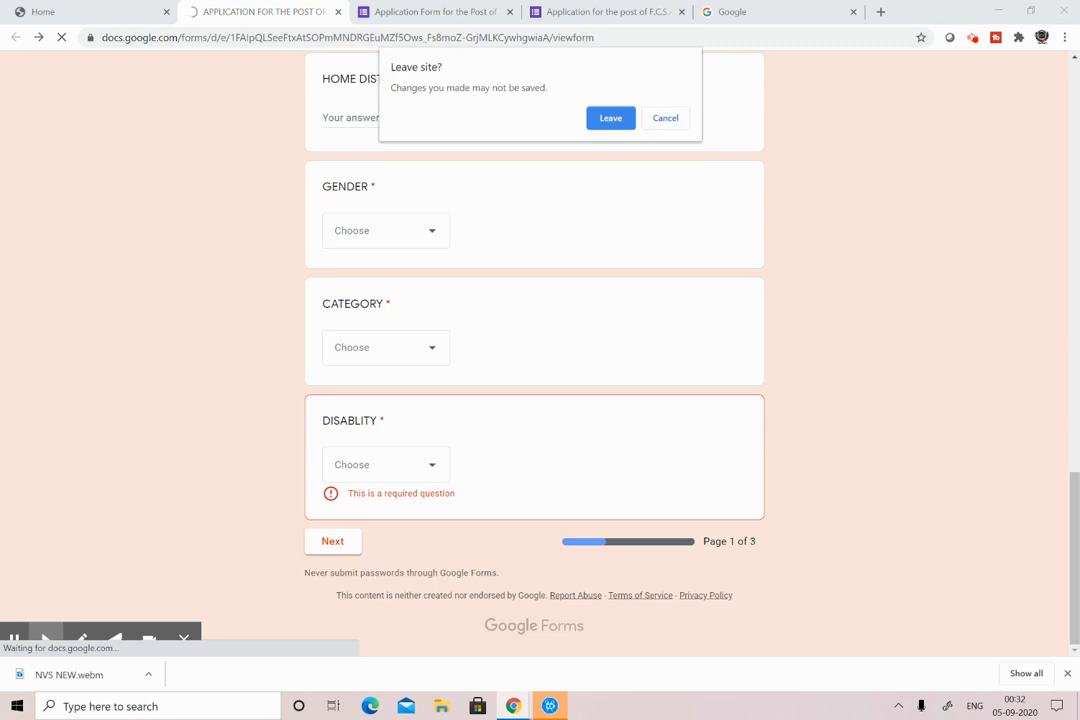
key("Return")
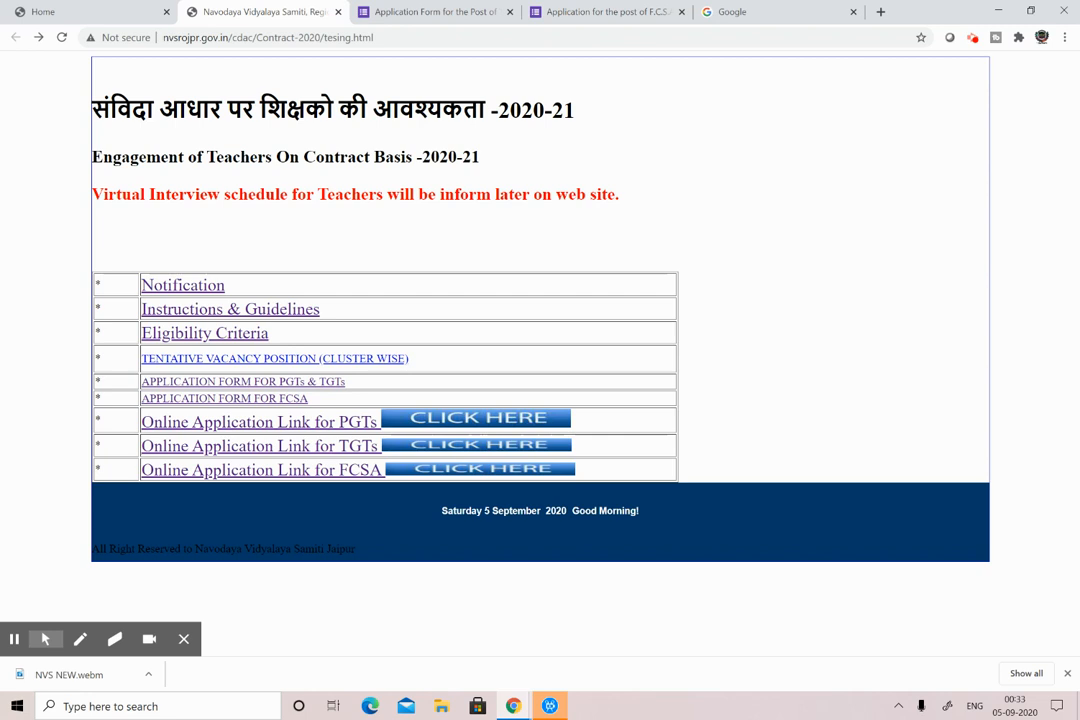
Step: Switch to the open TGT application form and view the category, gender and disability questions ending its first page
key("ctrl+Tab")
scroll(550, 398, "up", 1)
scroll(550, 398, "down", 1)
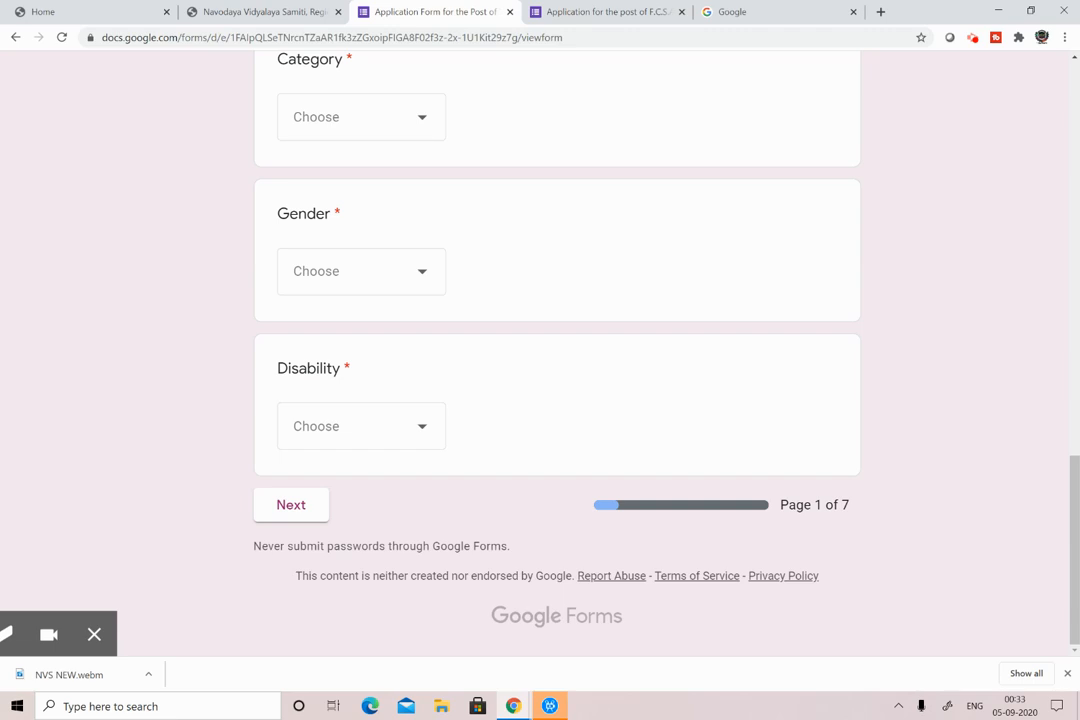
left_click(514, 706)
left_click(436, 635)
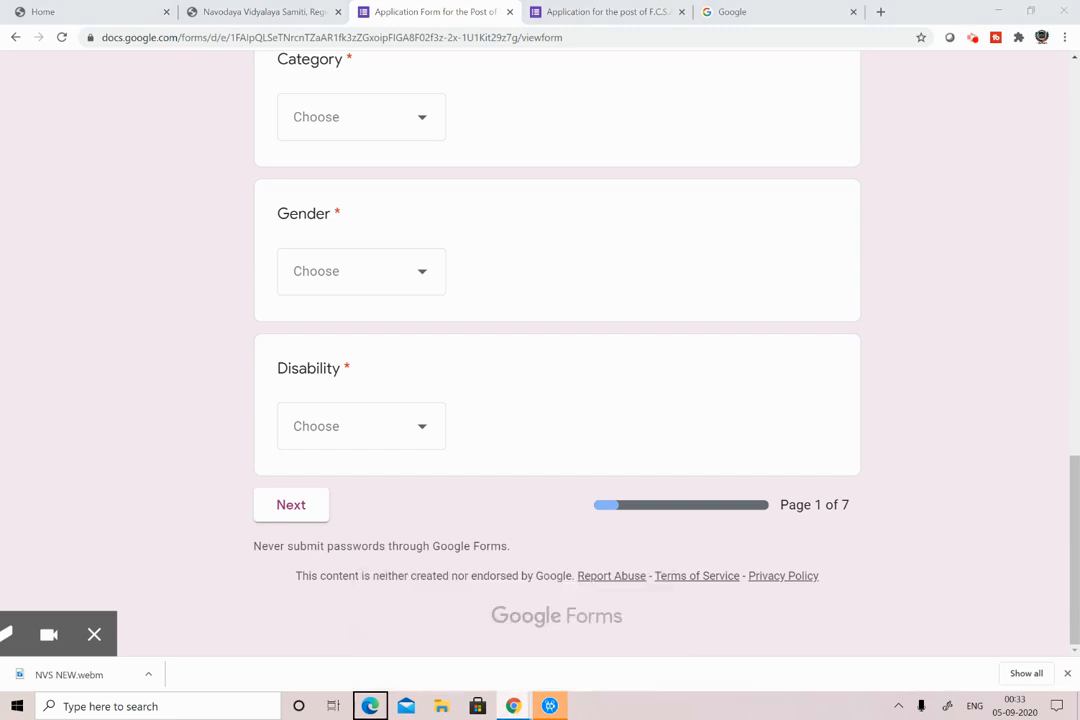
right_click(514, 706)
key("Escape")
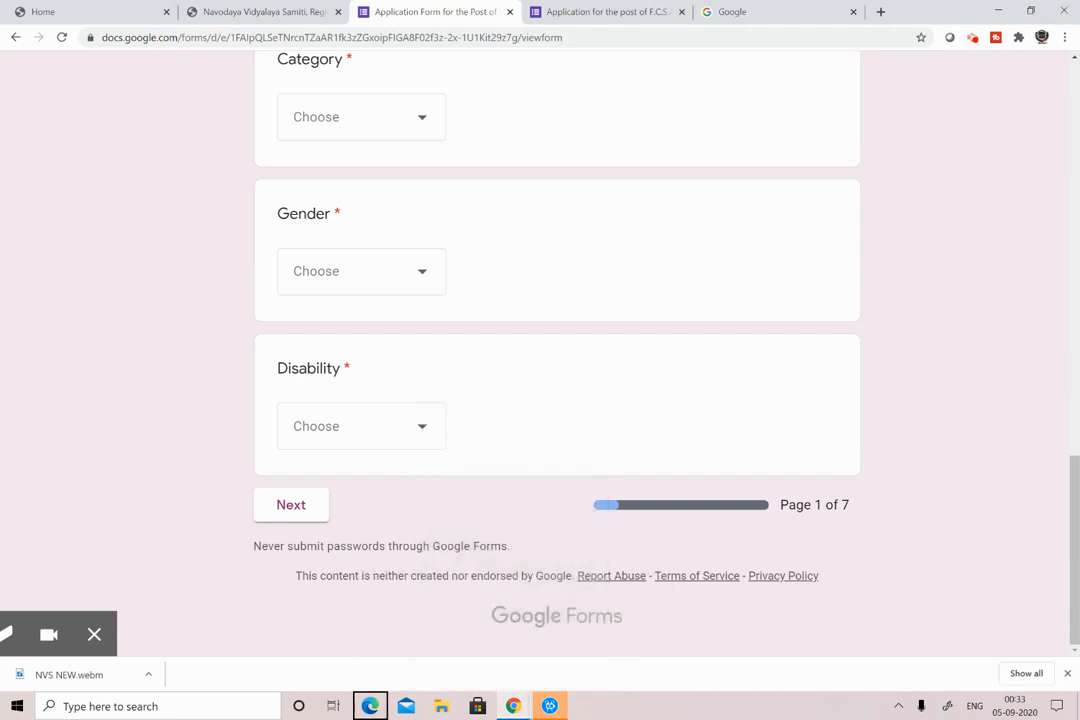